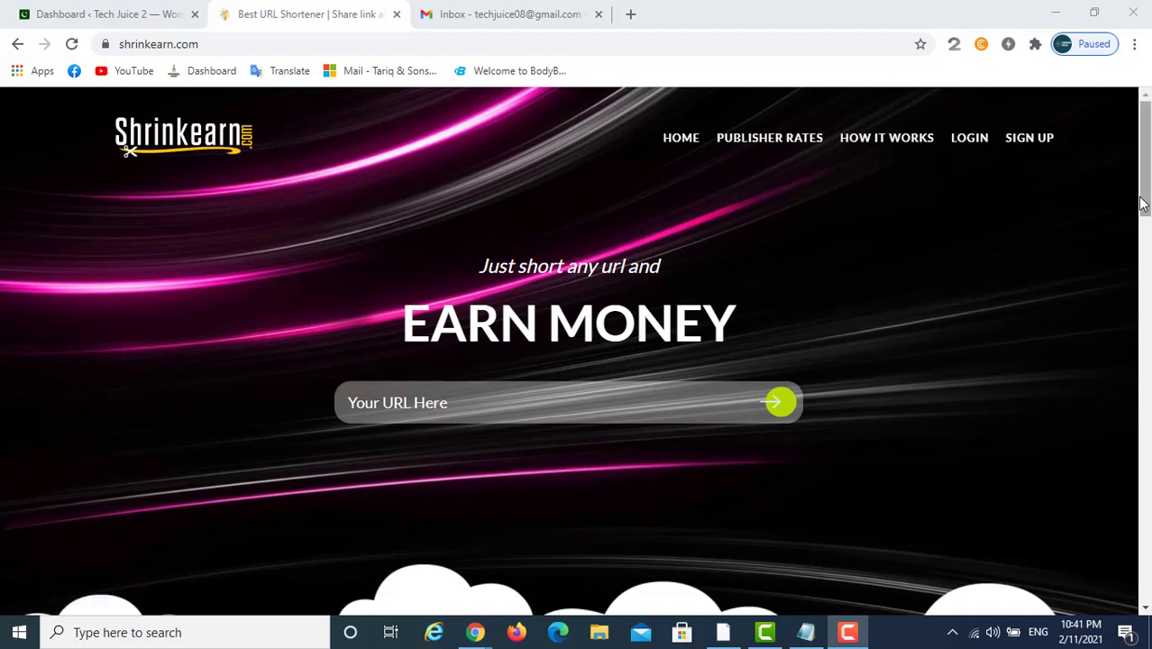
Open the sign-up form and fill the username and e-mail from the saved suggestions
left_click(1039, 150)
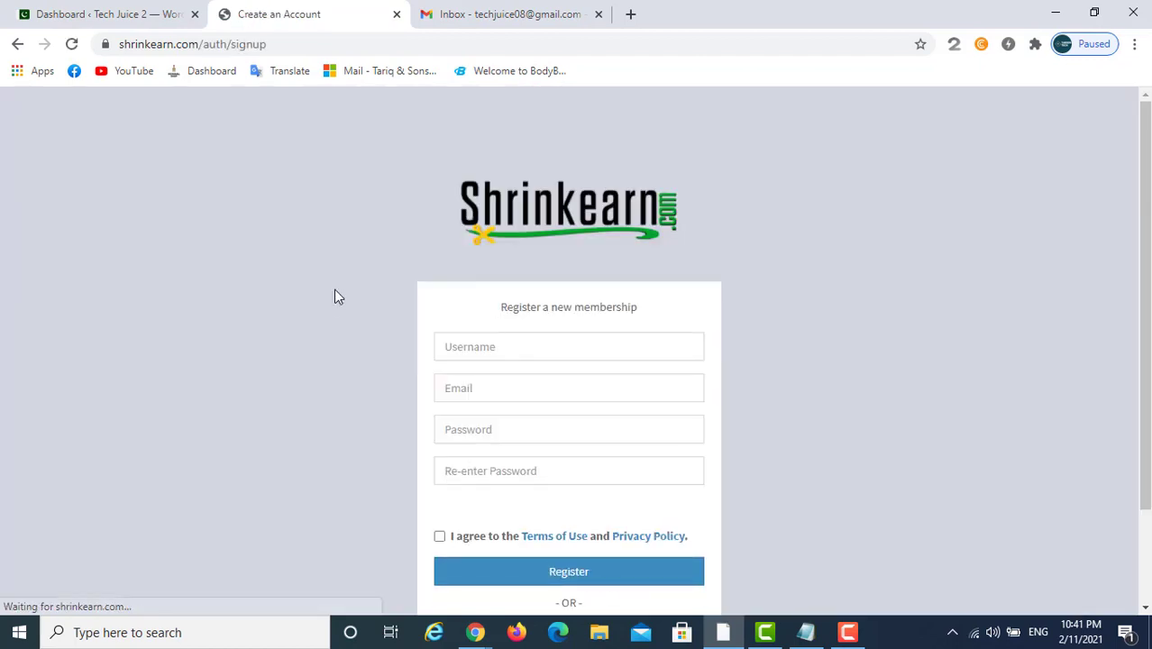
left_click(630, 352)
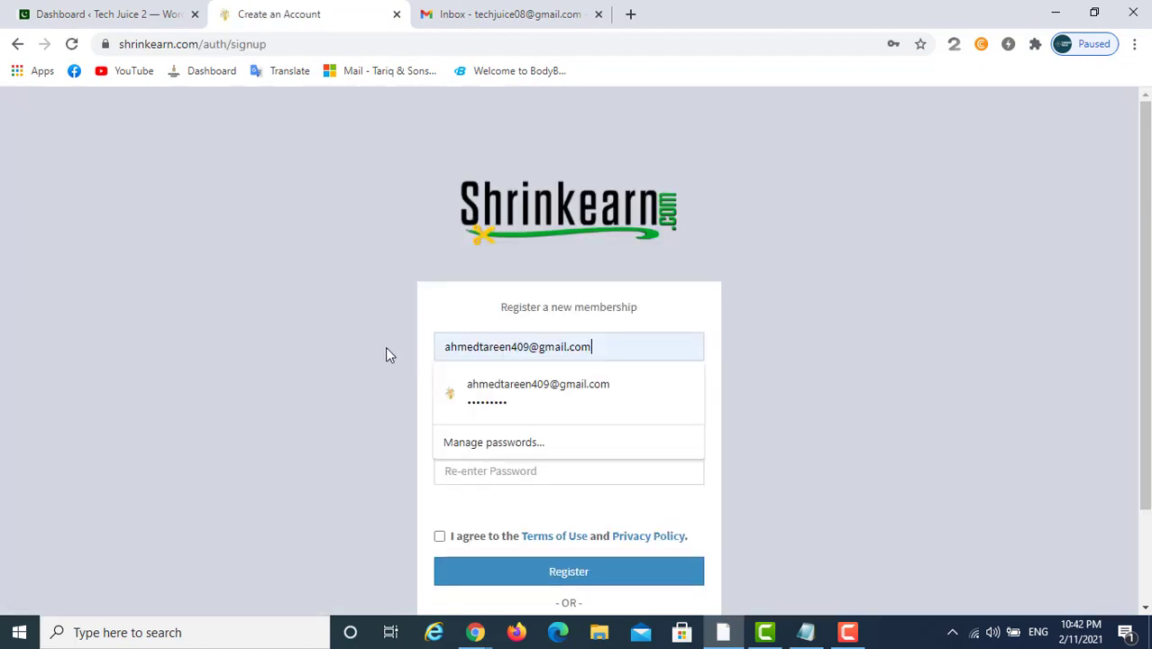
key("ctrl+a")
key("BackSpace")
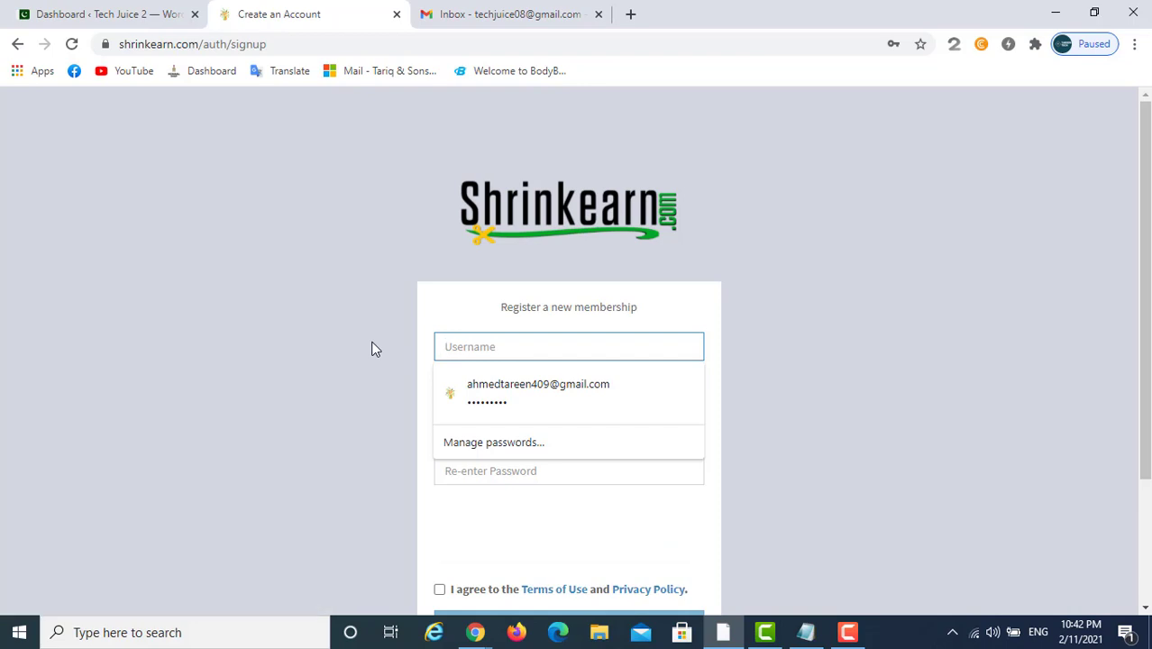
type("te")
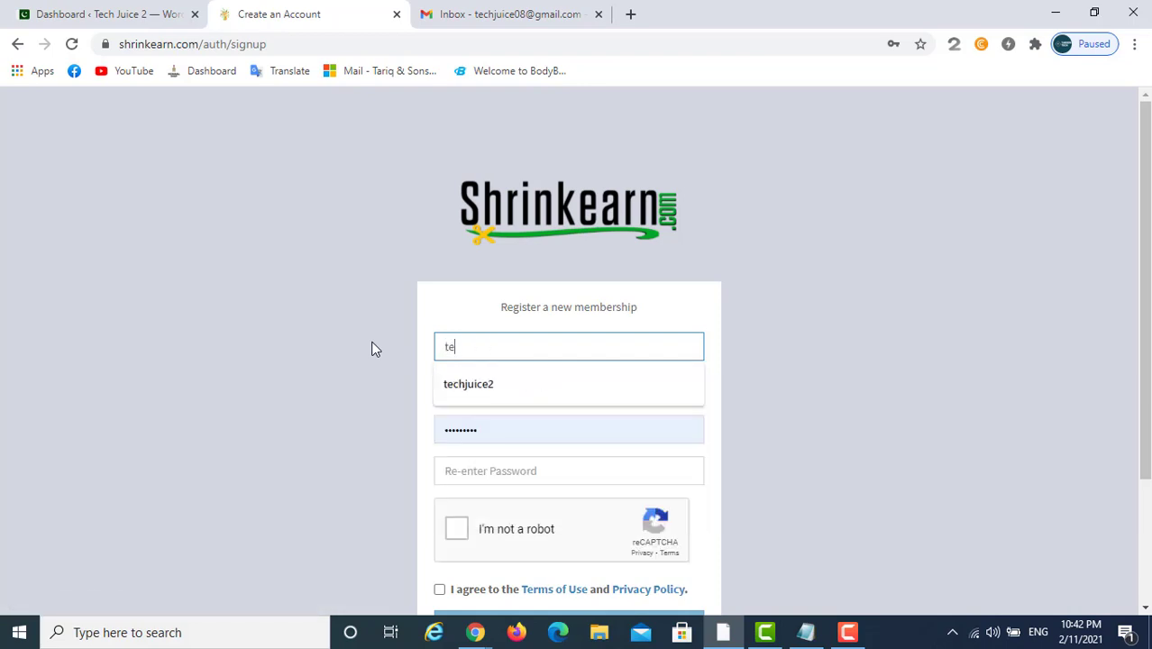
type("ch")
left_click(465, 381)
left_click(494, 394)
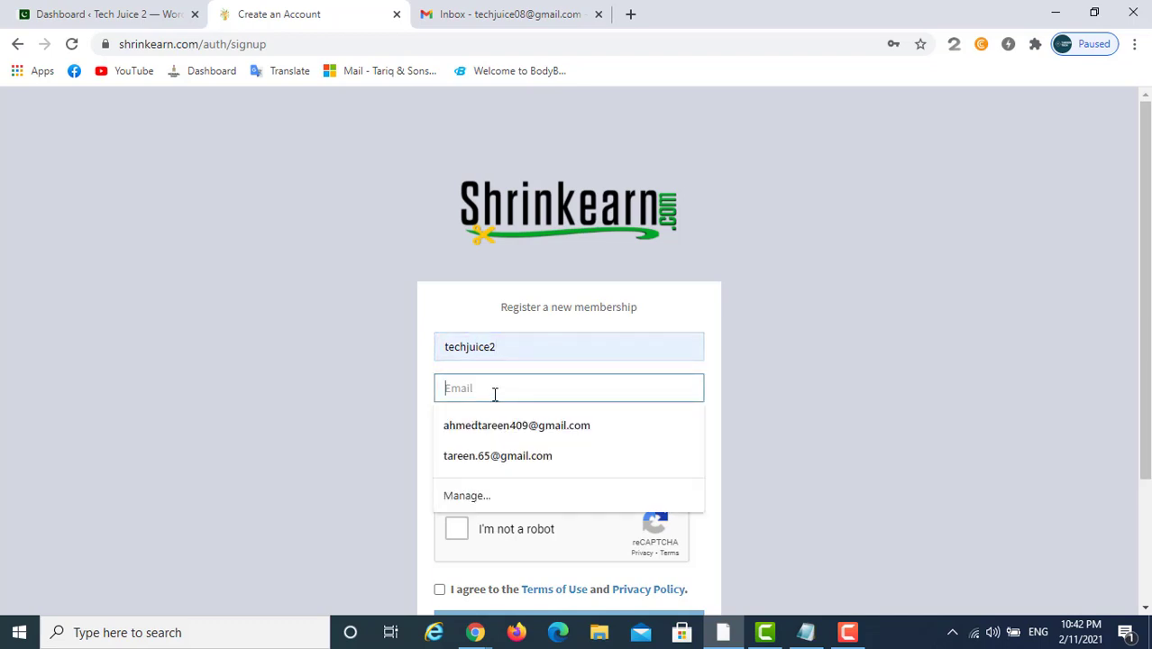
type("tec")
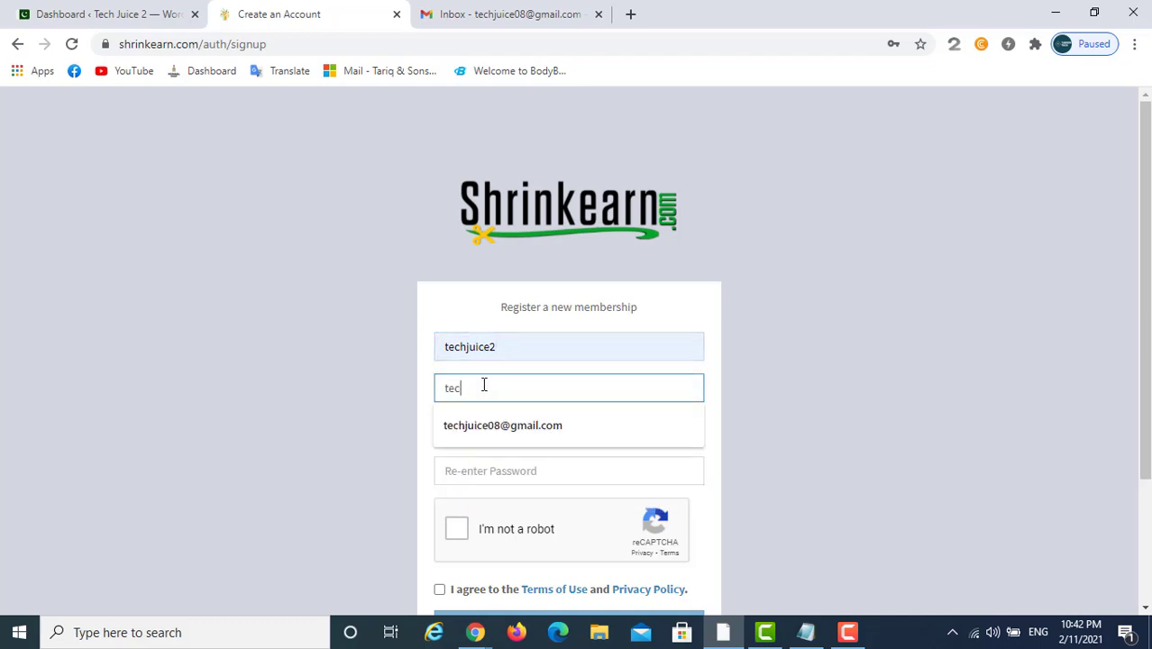
left_click(501, 427)
Replace the autofilled password with a new one and paste it into Re-enter Password
left_click(524, 428)
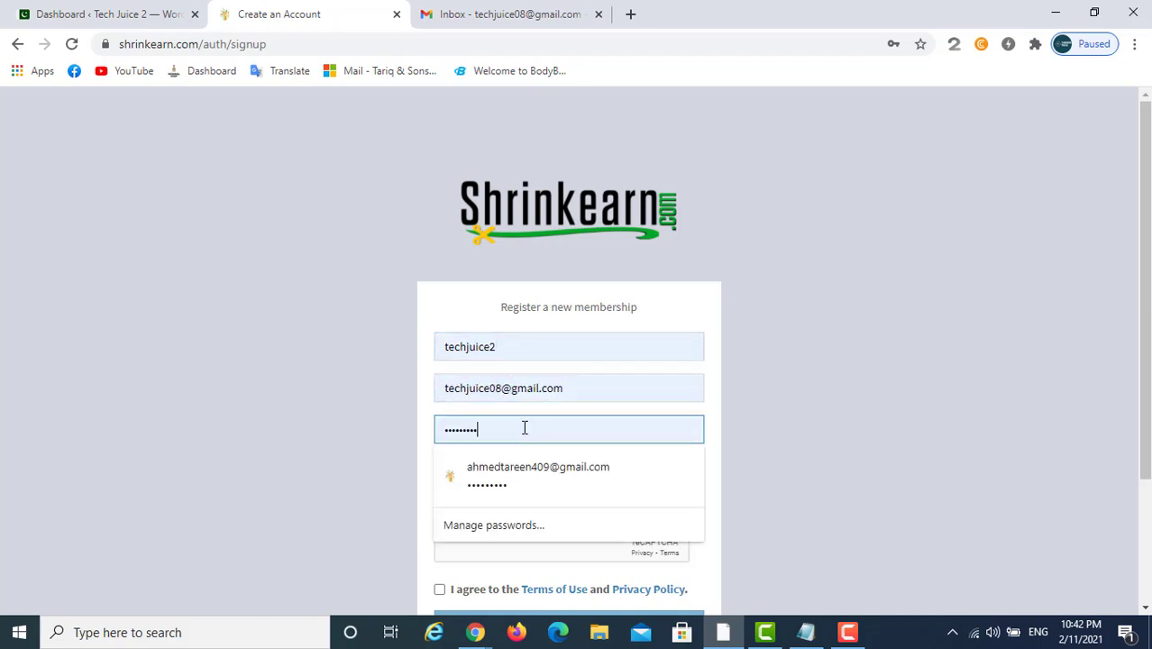
key("ctrl+a")
key("BackSpace")
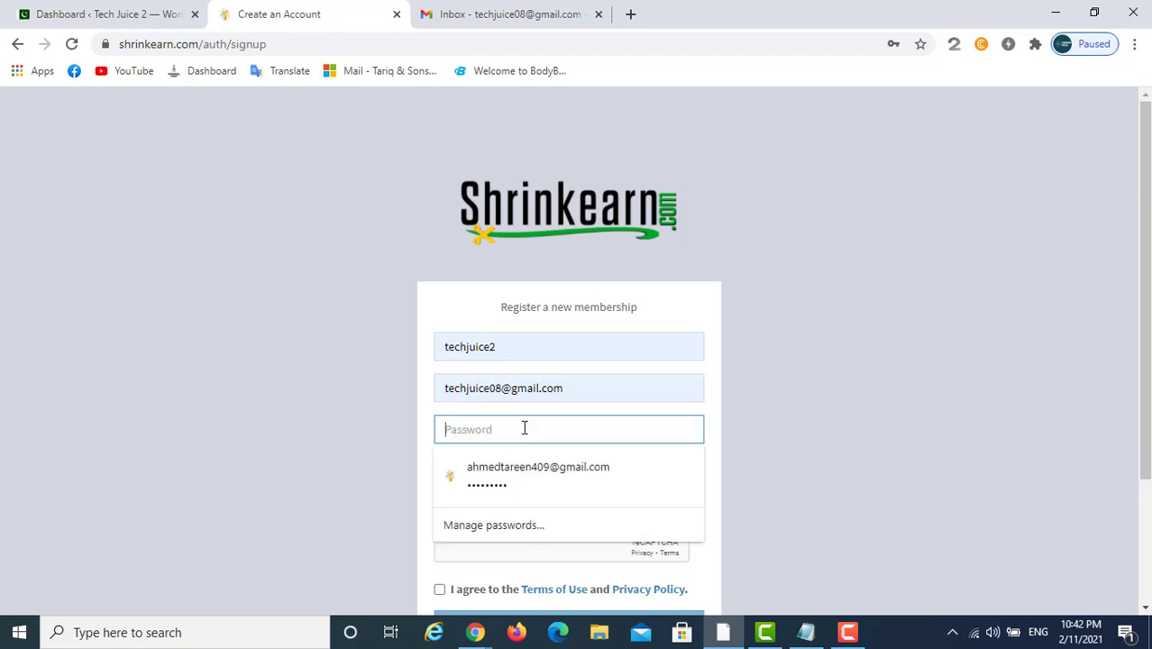
type("t")
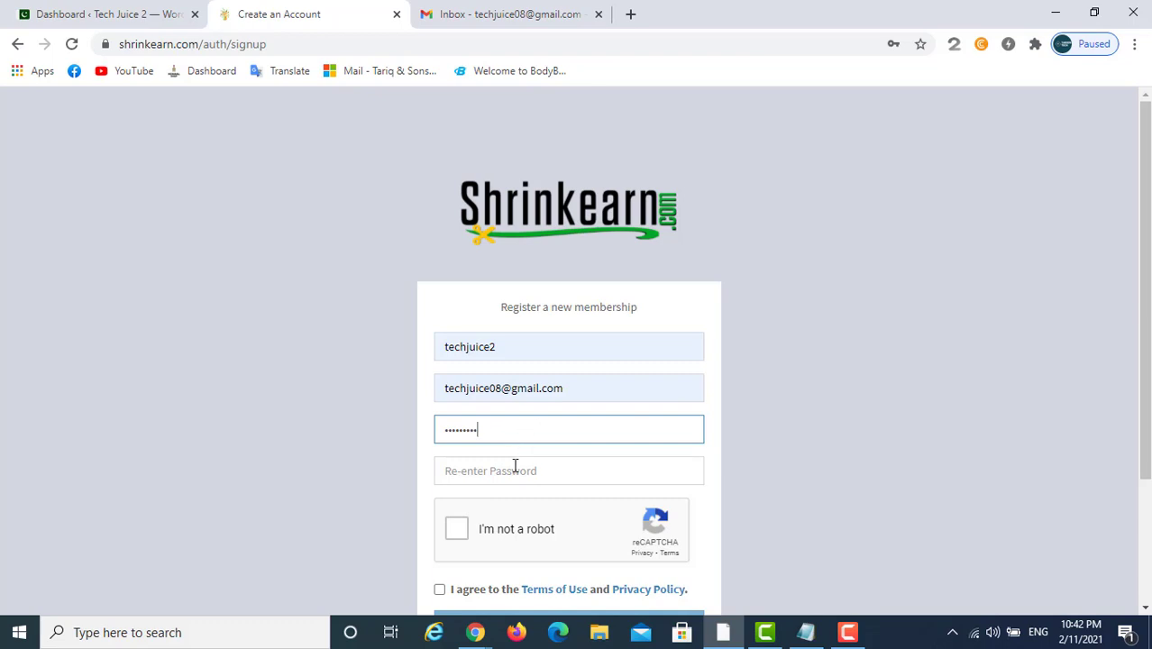
left_click(515, 468)
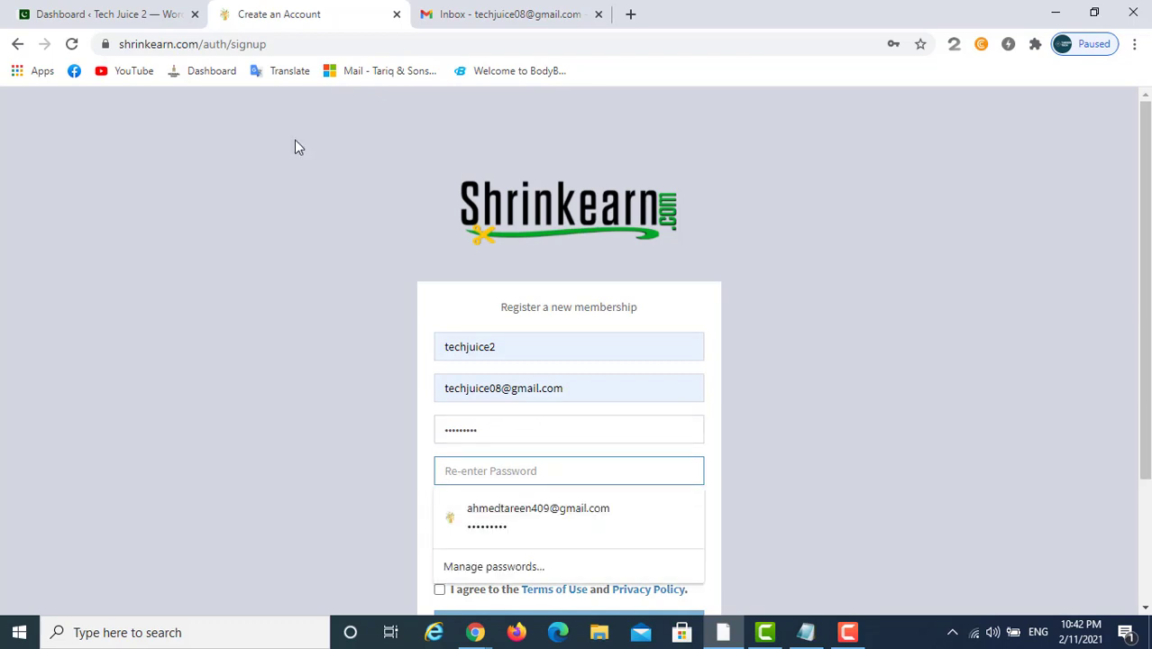
left_click(496, 439)
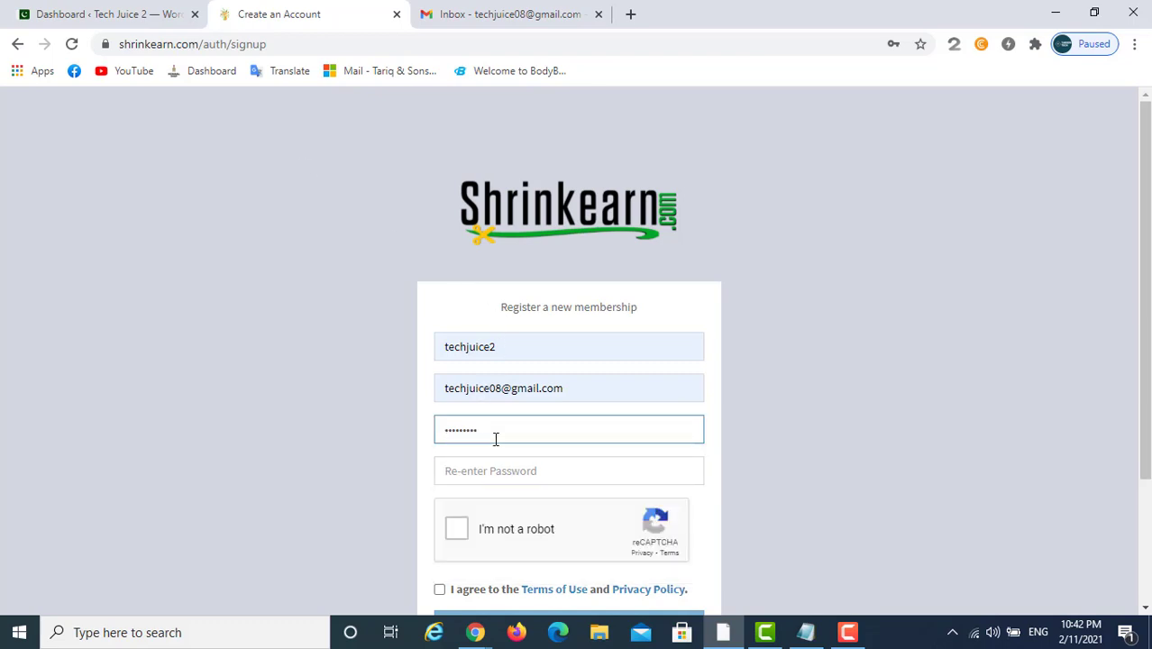
key("ctrl+a")
left_click(644, 458)
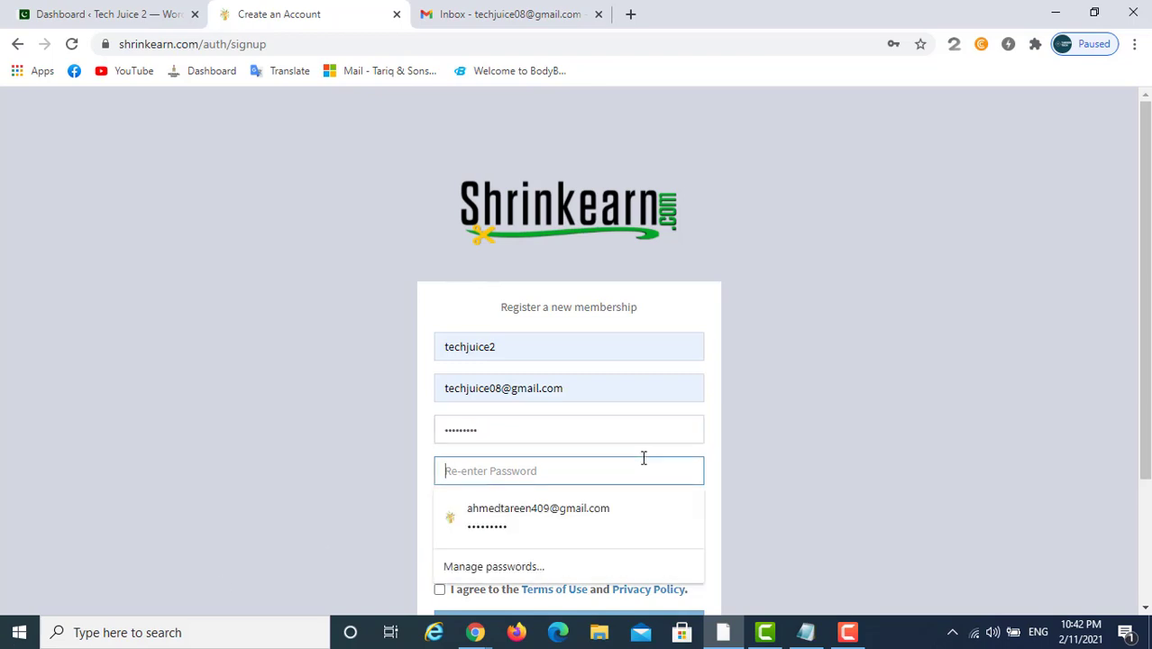
key("ctrl+v")
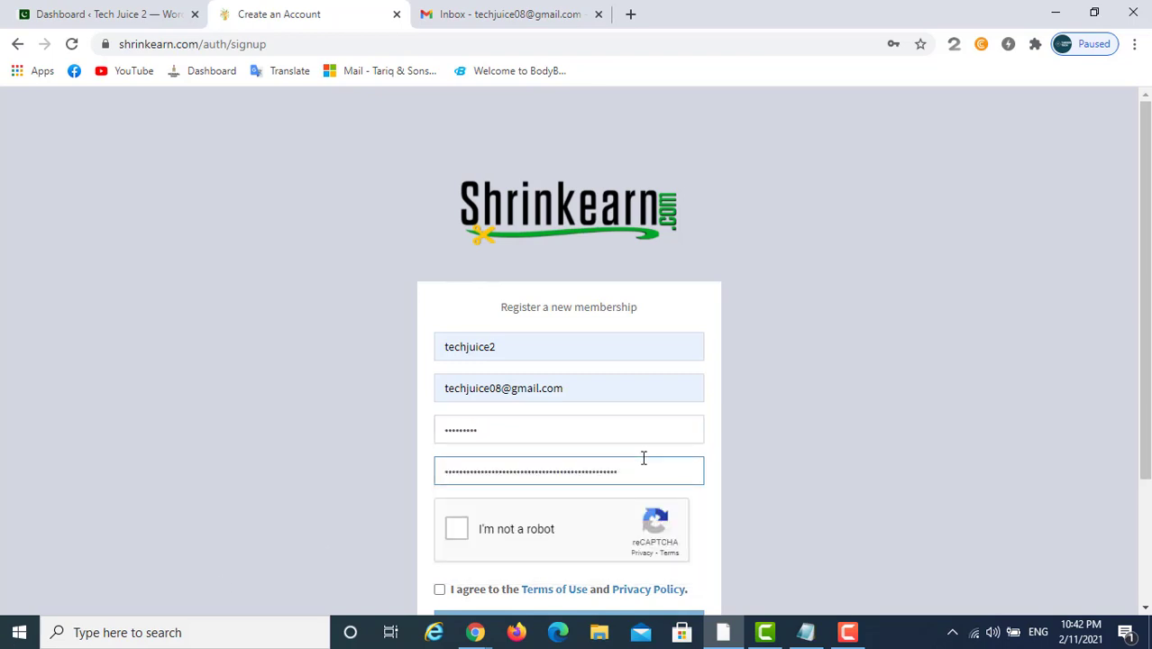
Pass the I'm not a robot check by selecting the traffic-light tiles
left_click(465, 530)
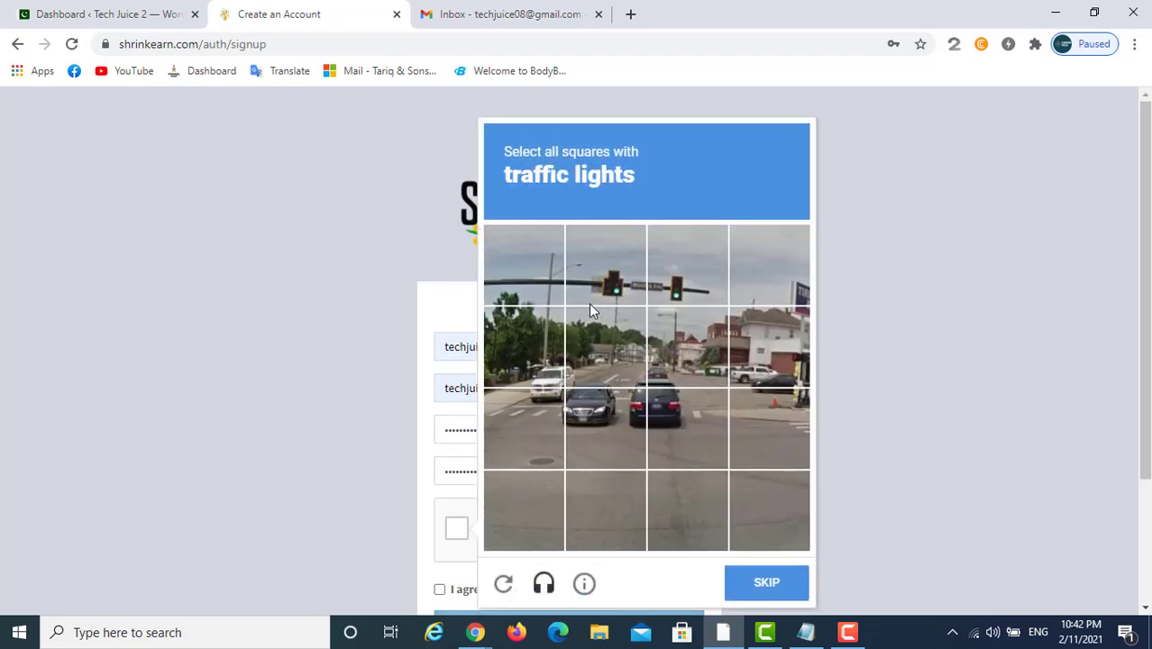
left_click(540, 271)
left_click(604, 271)
left_click(685, 270)
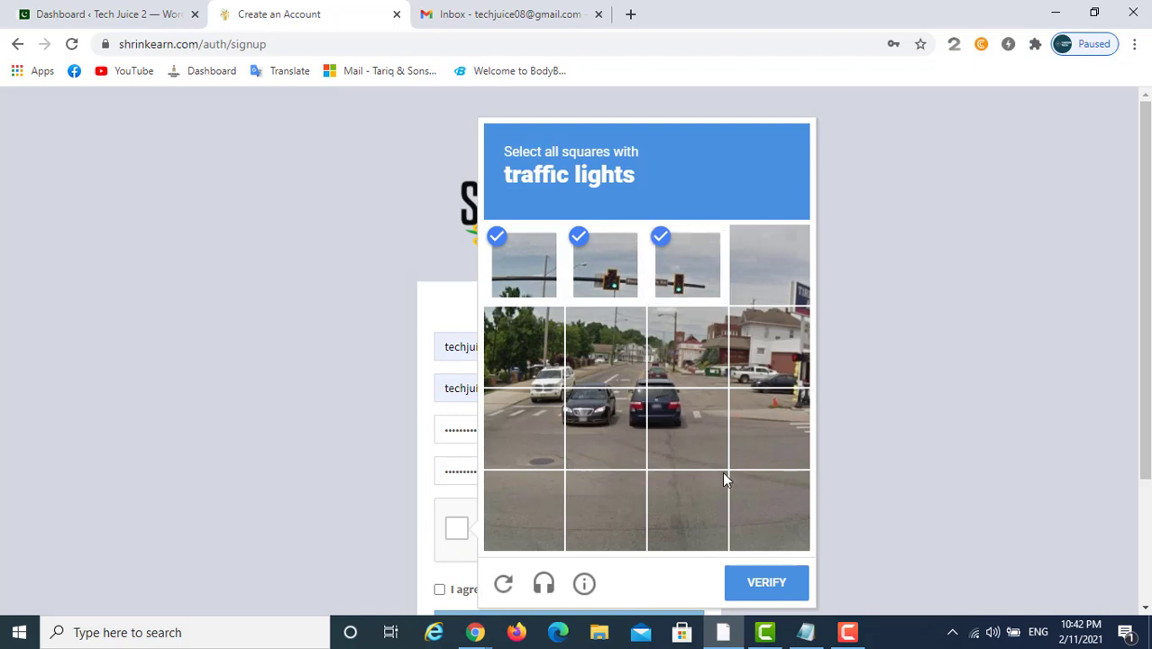
left_click(764, 588)
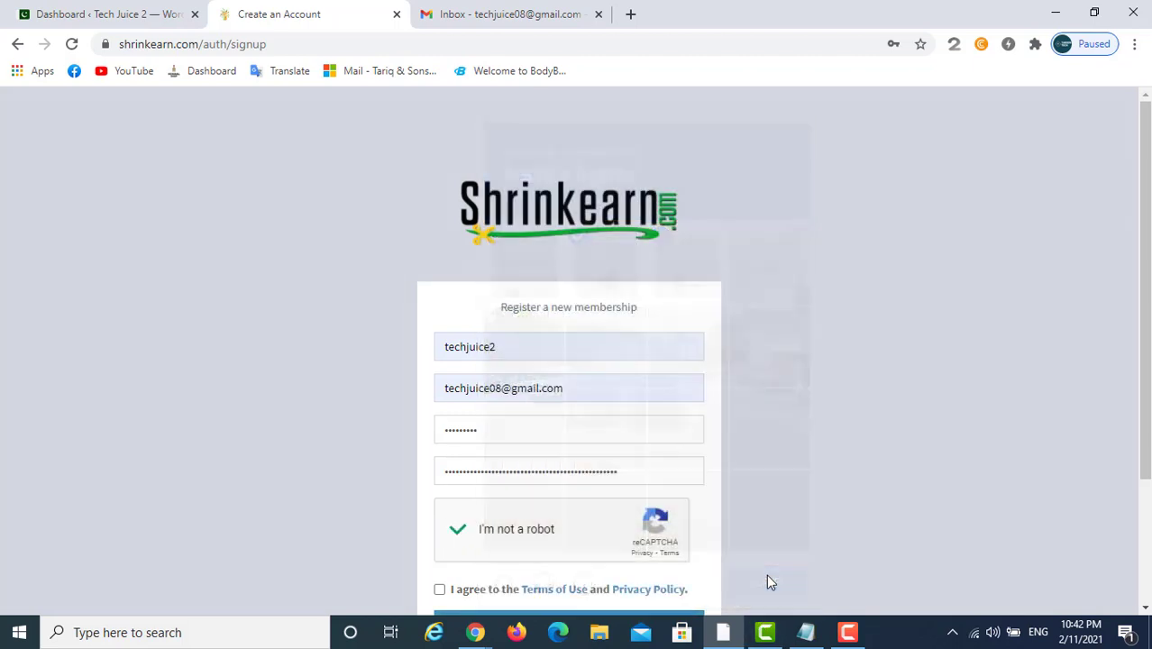
Accept the Terms of Use and submit the registration, which fails on mismatched passwords
scroll(507, 524, "down", 2)
left_click(440, 427)
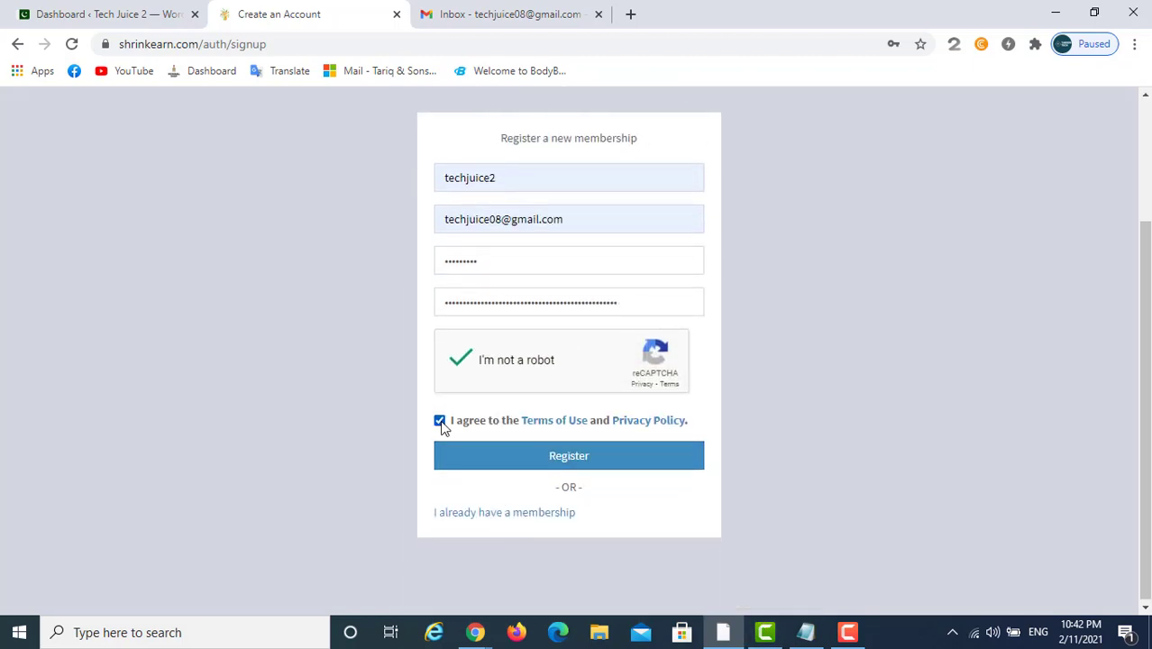
left_click(573, 464)
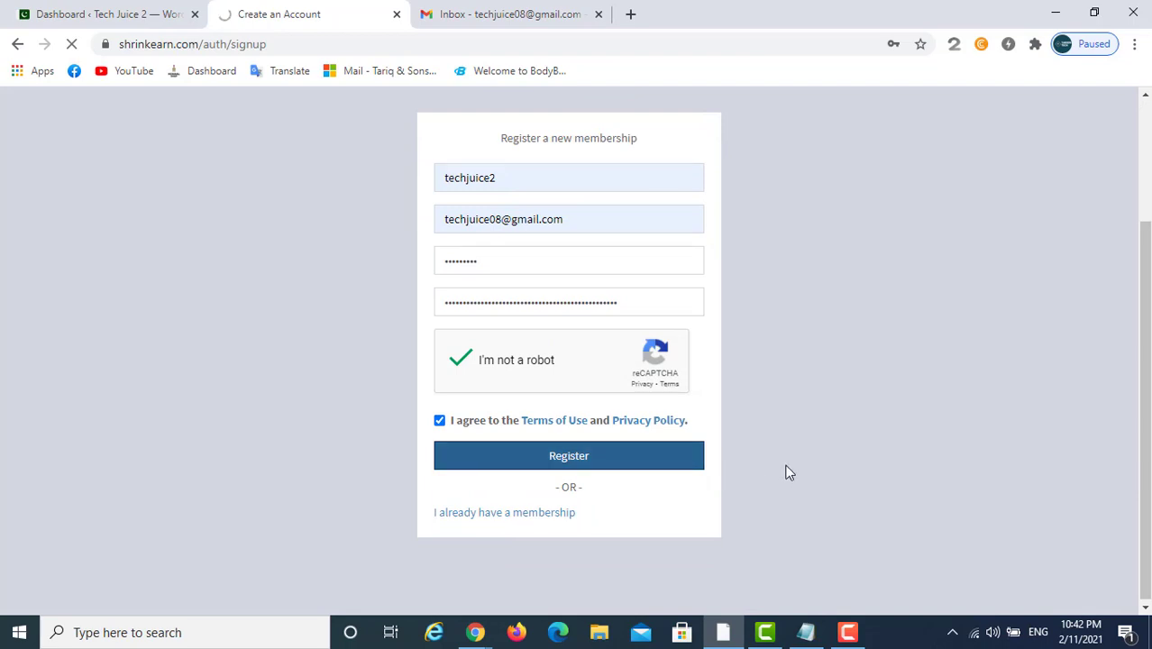
scroll(594, 434, "down", 2)
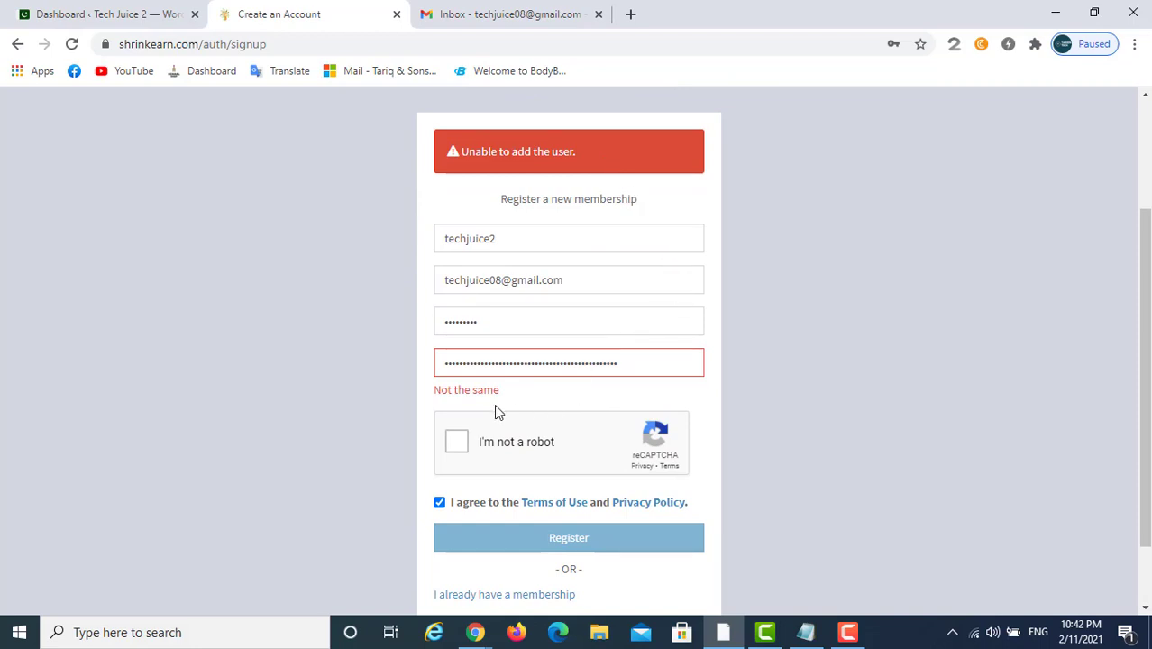
Clear the mismatched Re-enter Password field and retype the password
left_click_drag(620, 363, 338, 343)
key("BackSpace")
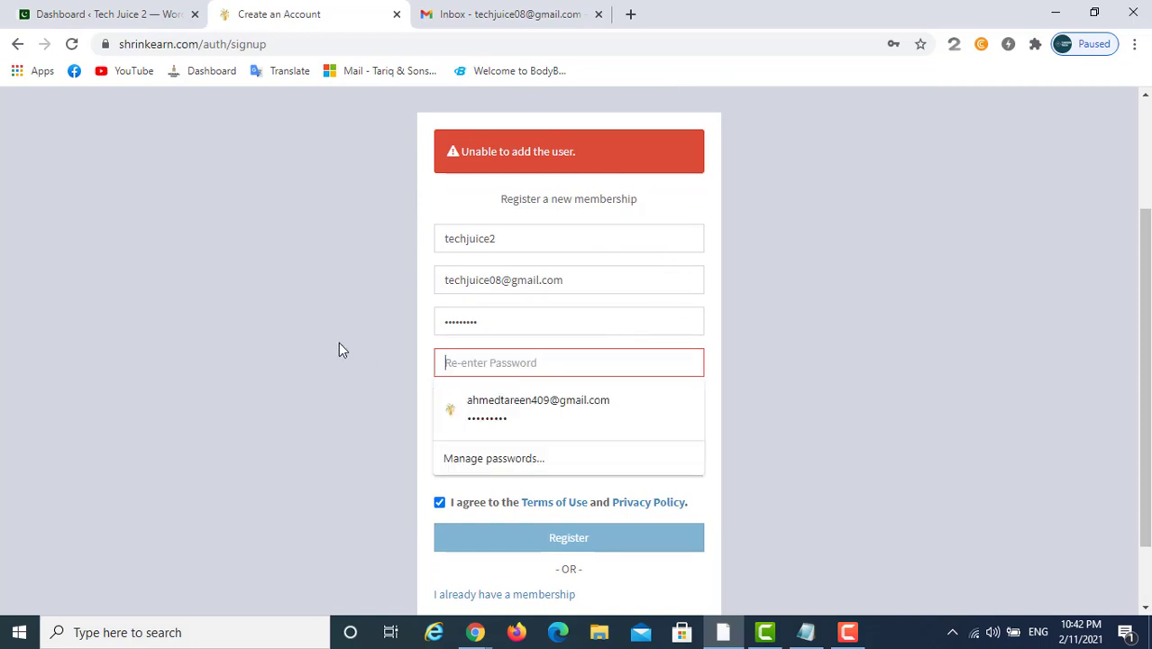
type("•••••")
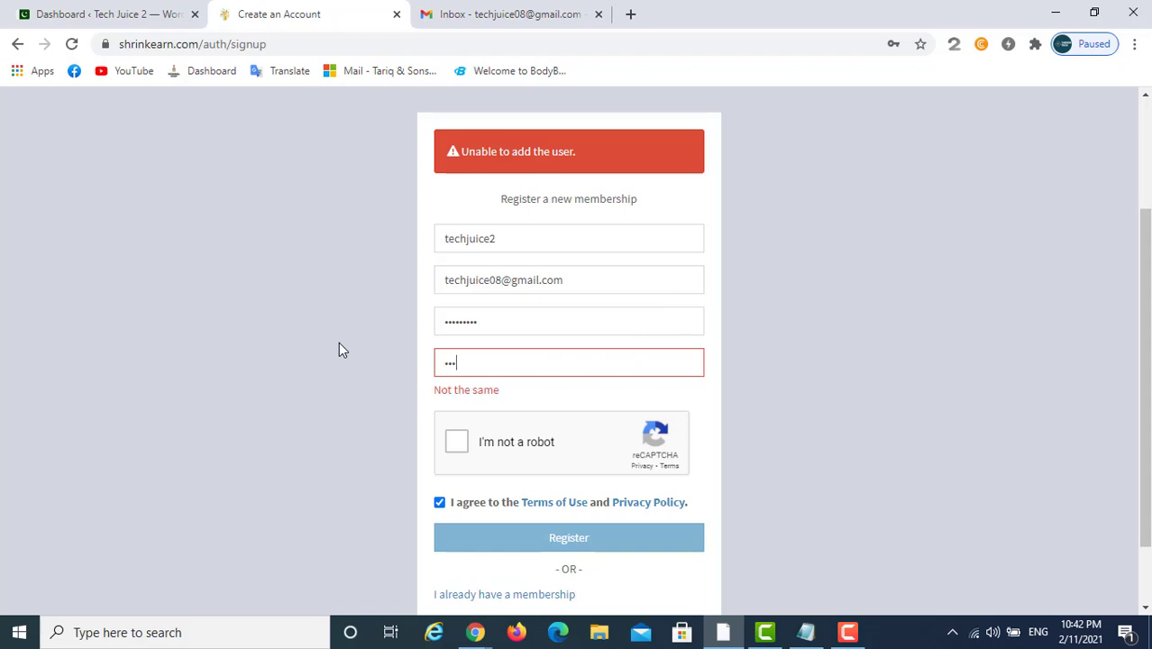
type("••••")
Solve the bicycle reCAPTCHA challenge and resubmit the registration
left_click(456, 441)
left_click(552, 389)
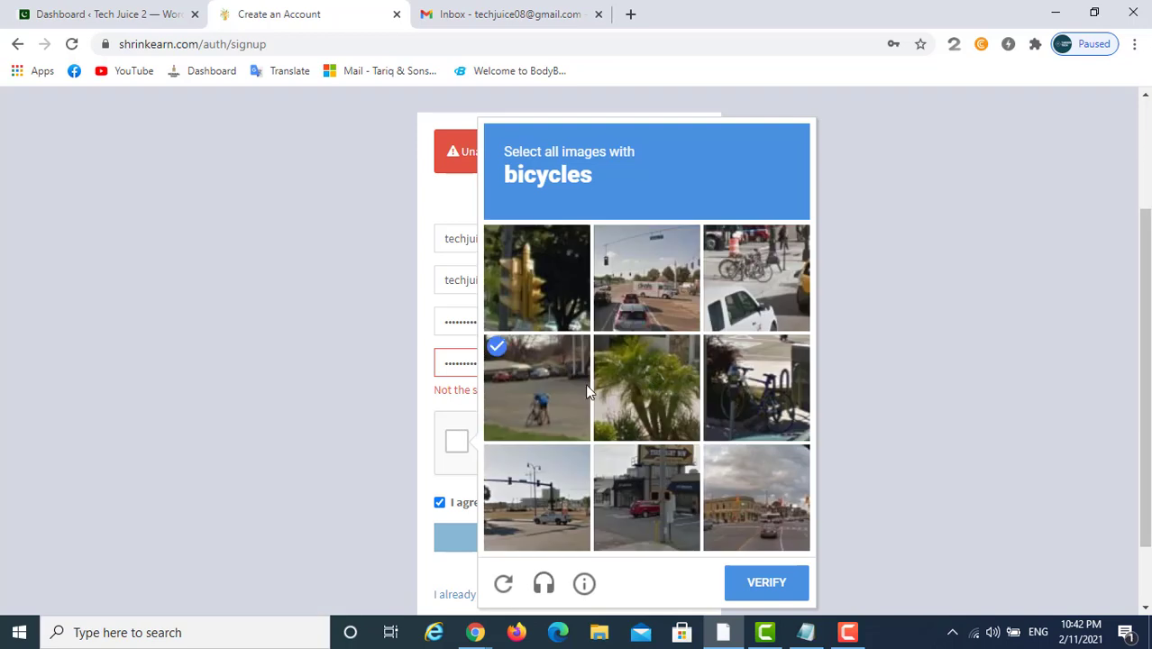
left_click(748, 276)
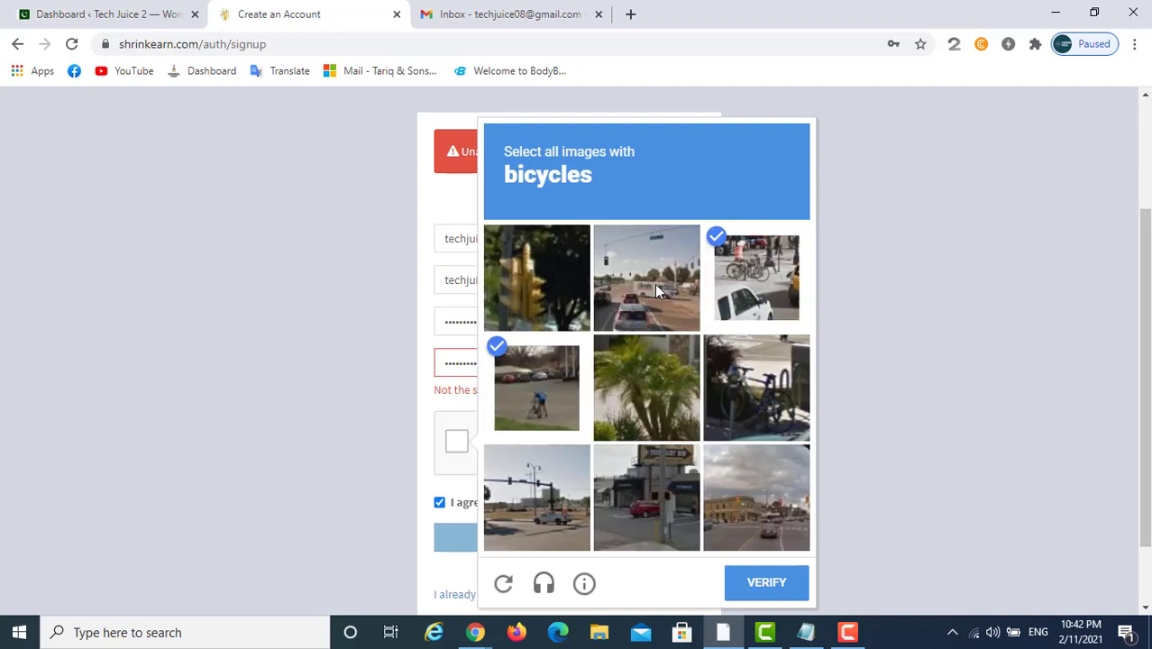
left_click(772, 410)
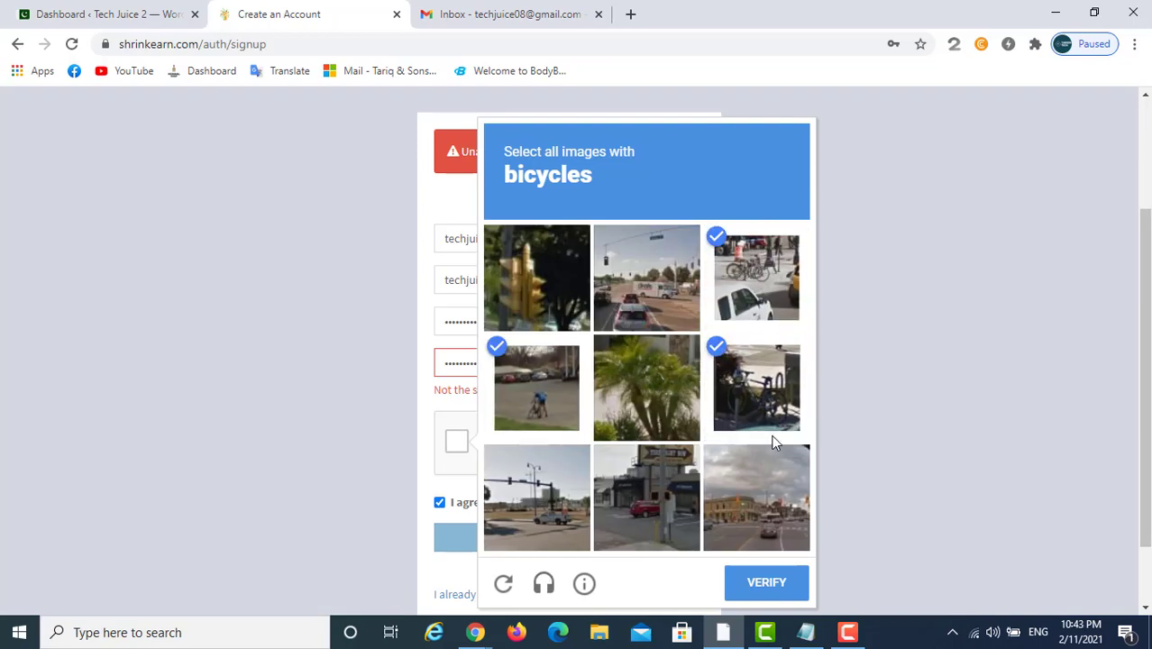
left_click(757, 580)
left_click(589, 546)
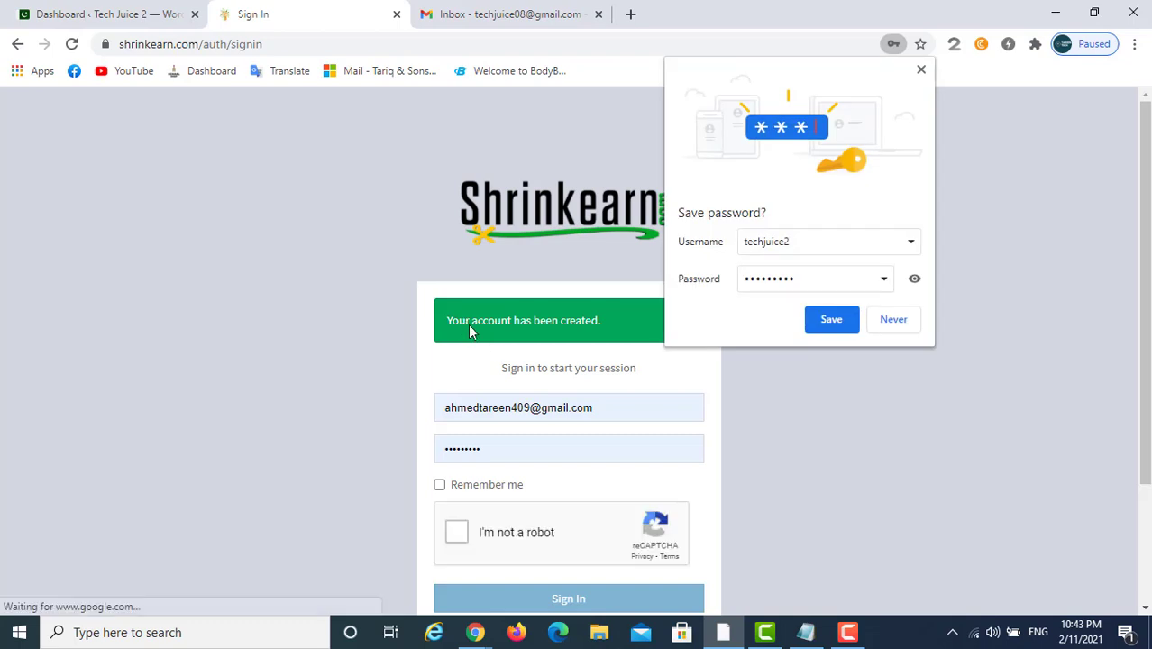
Save the new login in the browser, enter the username and keep signed in
left_click(852, 321)
triple_click(637, 400)
type("techjuice2")
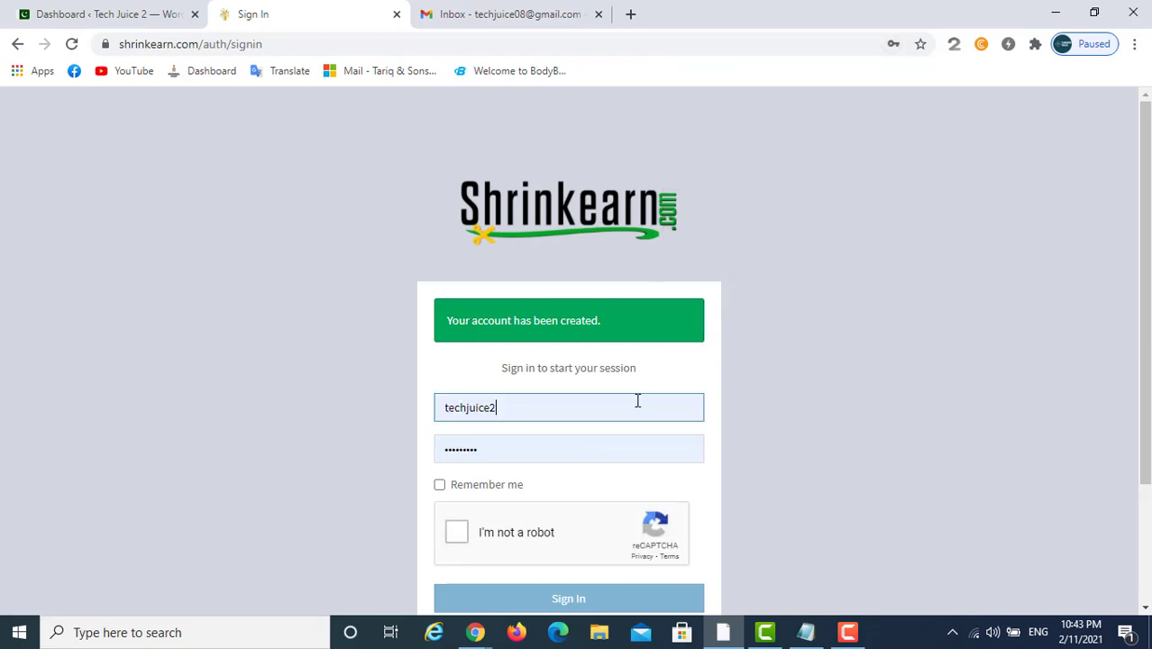
left_click(440, 485)
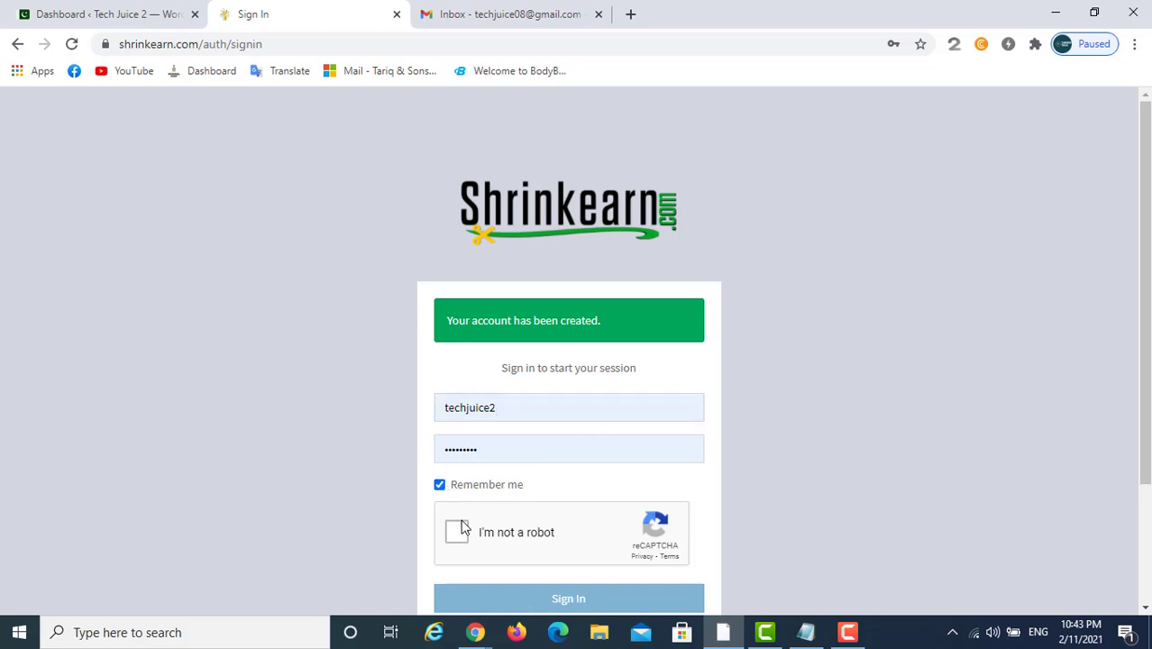
Solve the two traffic-light reCAPTCHA image challenges
left_click(456, 532)
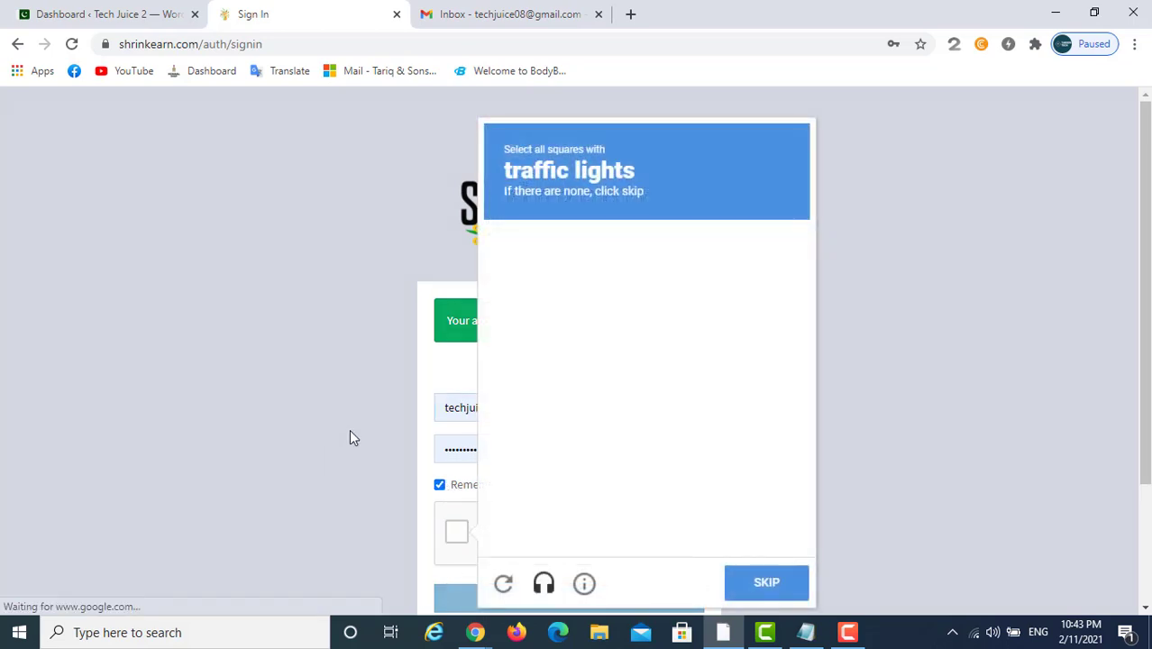
left_click(521, 270)
left_click(513, 343)
left_click(494, 469)
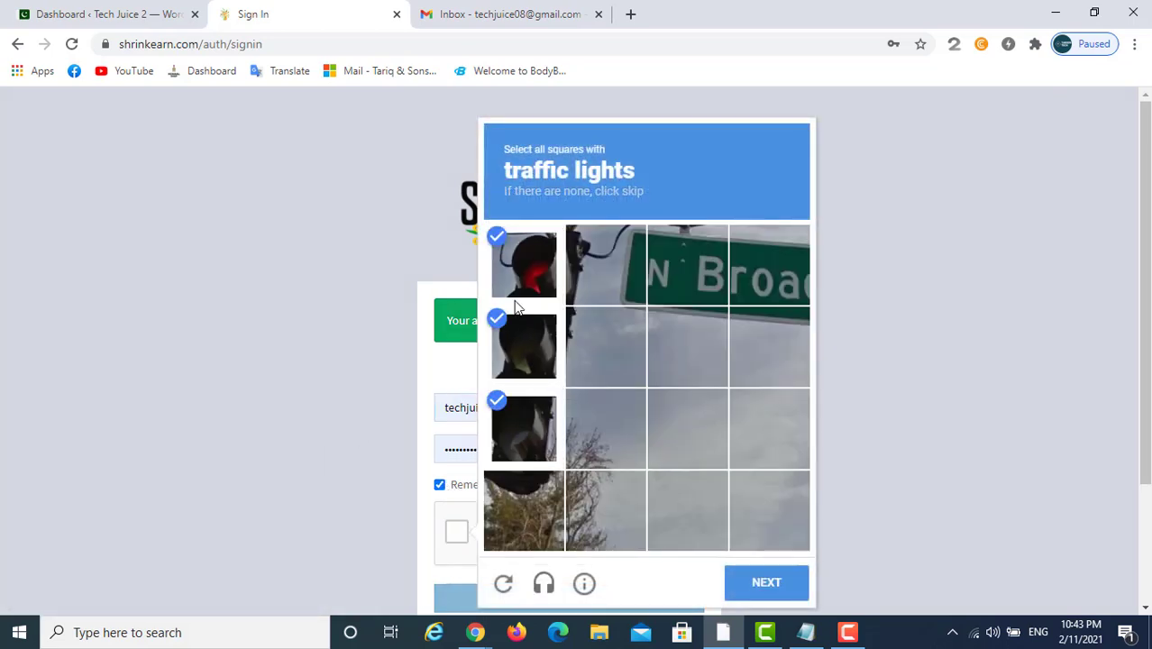
left_click(557, 284)
left_click(589, 349)
left_click(531, 482)
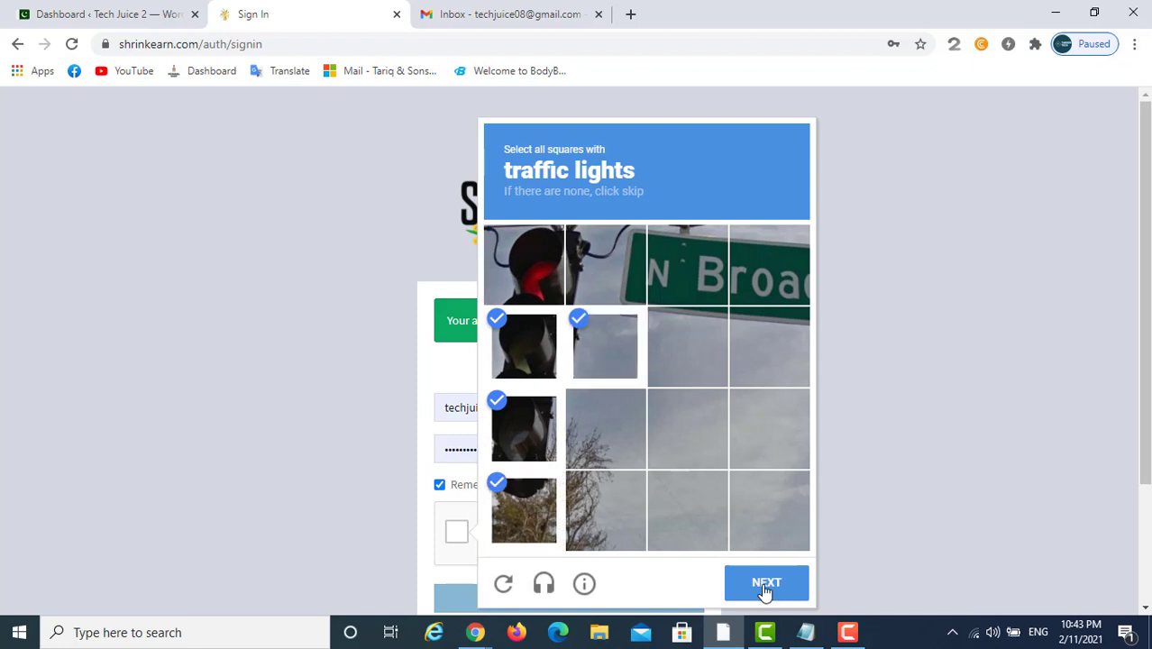
left_click(764, 586)
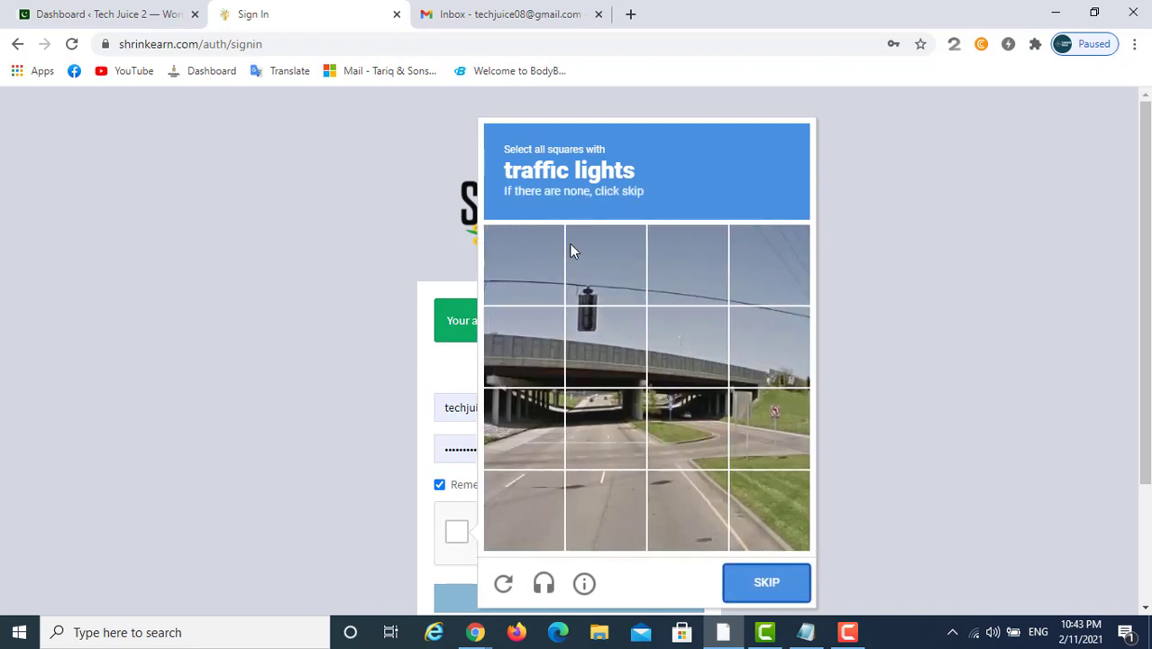
left_click(585, 331)
left_click(601, 277)
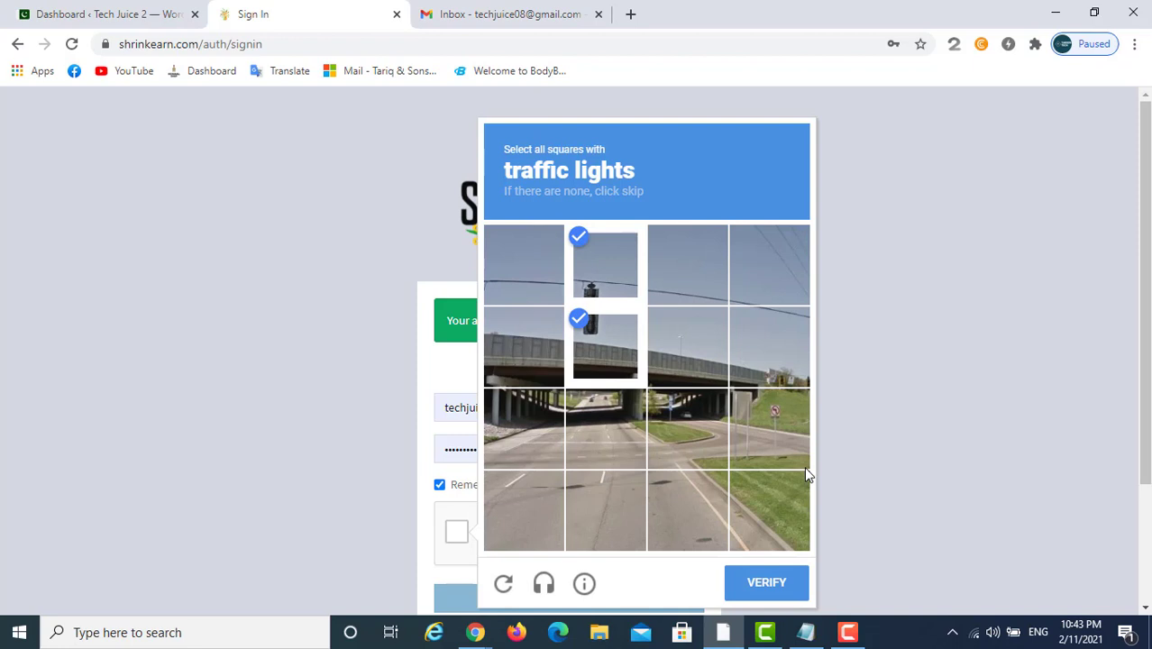
left_click(760, 582)
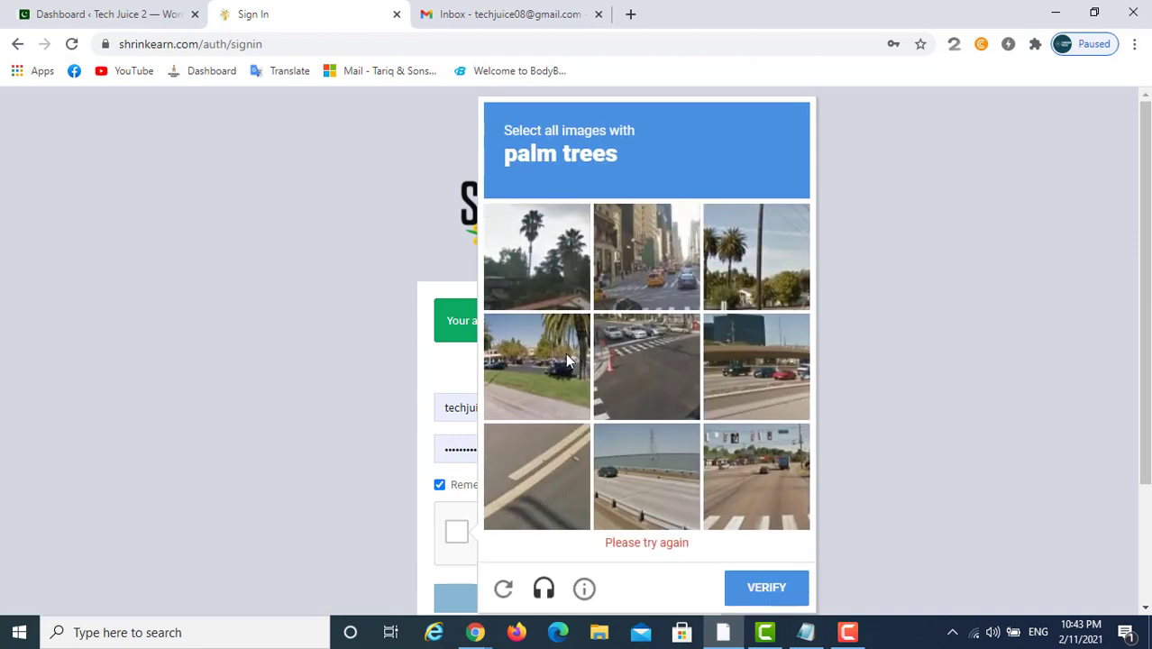
Solve the palm-tree challenge and sign in to the new account
left_click(573, 307)
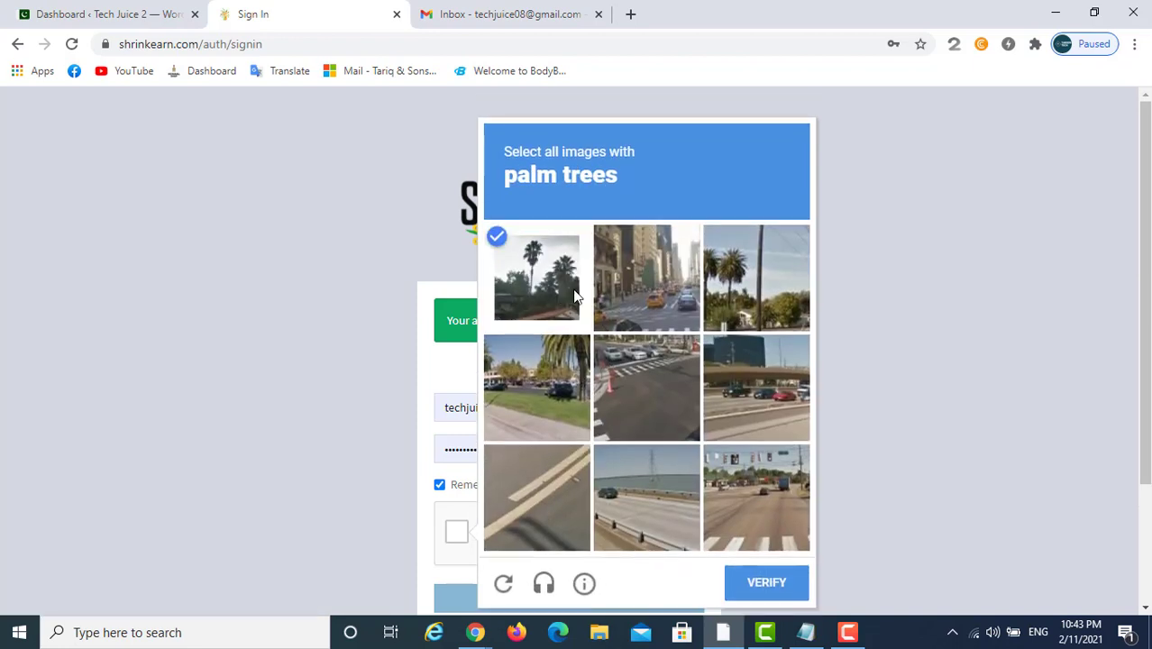
left_click(709, 308)
left_click(621, 389)
left_click(621, 388)
left_click(537, 387)
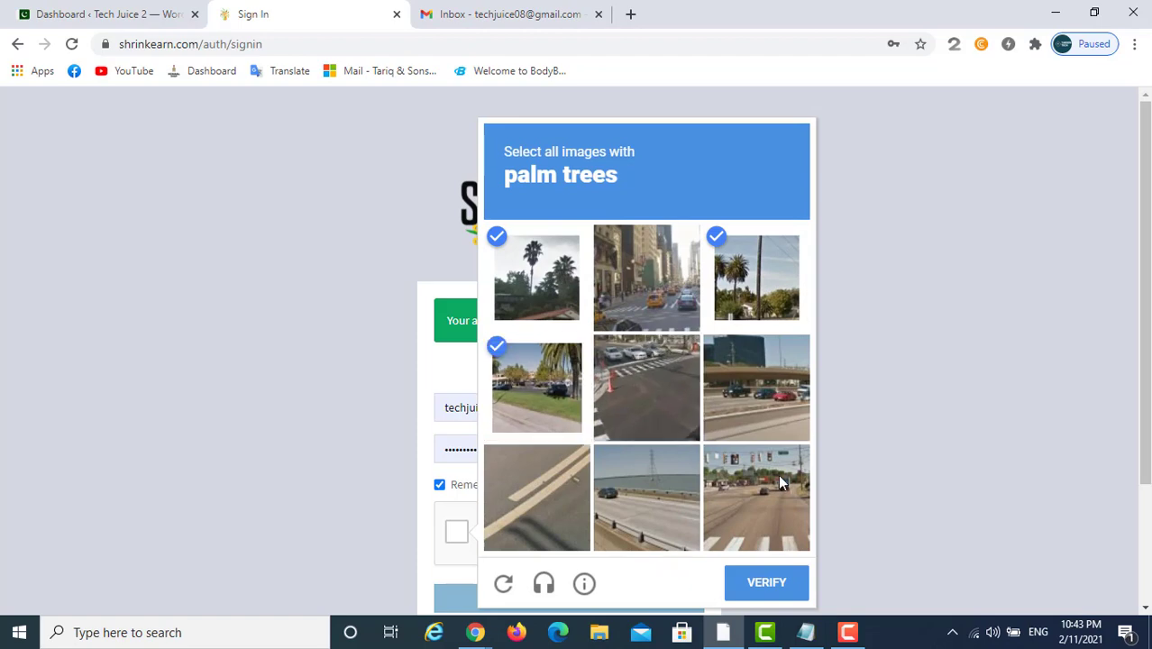
left_click(790, 586)
scroll(507, 506, "down", 3)
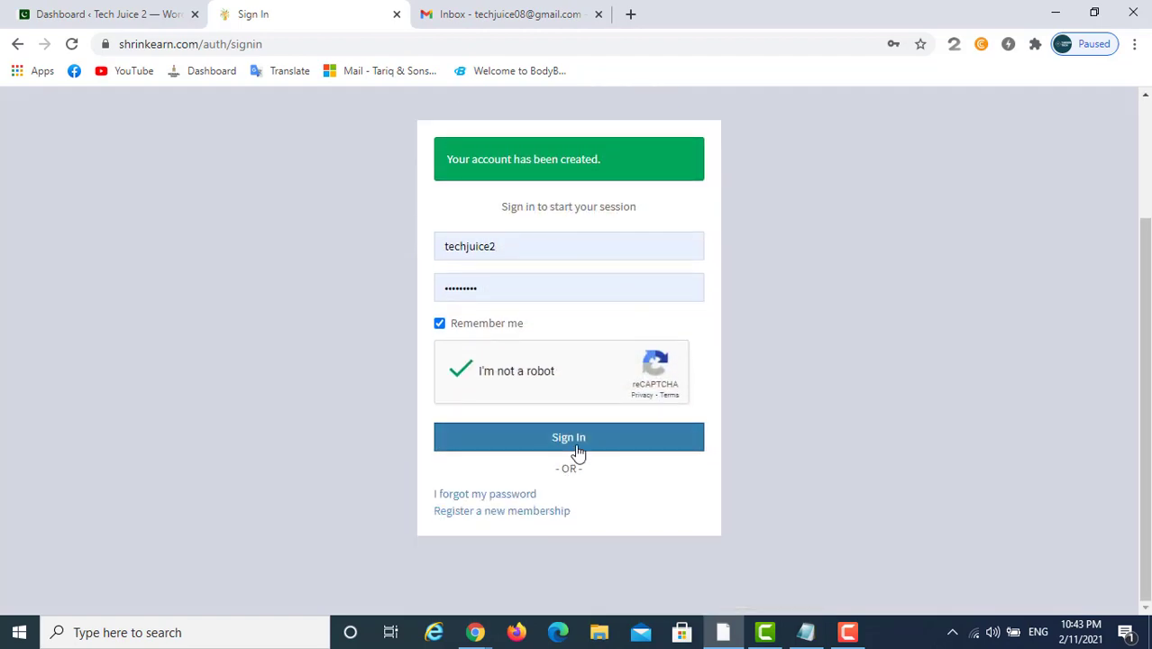
left_click(581, 439)
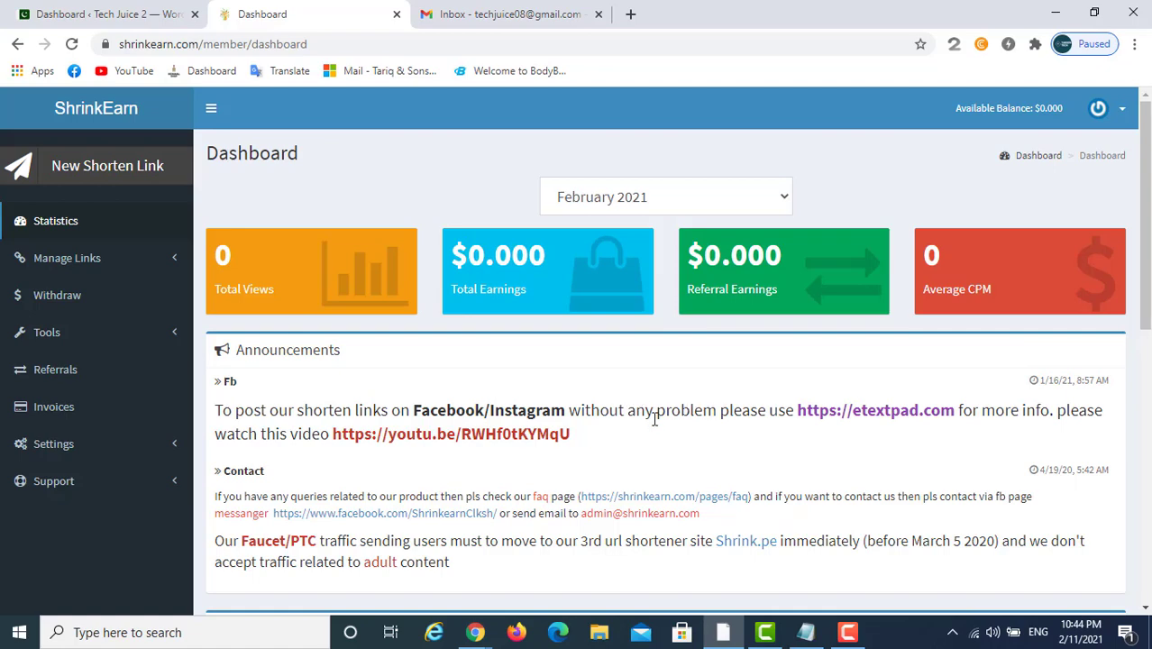
Scroll down and back up to review the zero-balance Dashboard
scroll(591, 439, "down", 1)
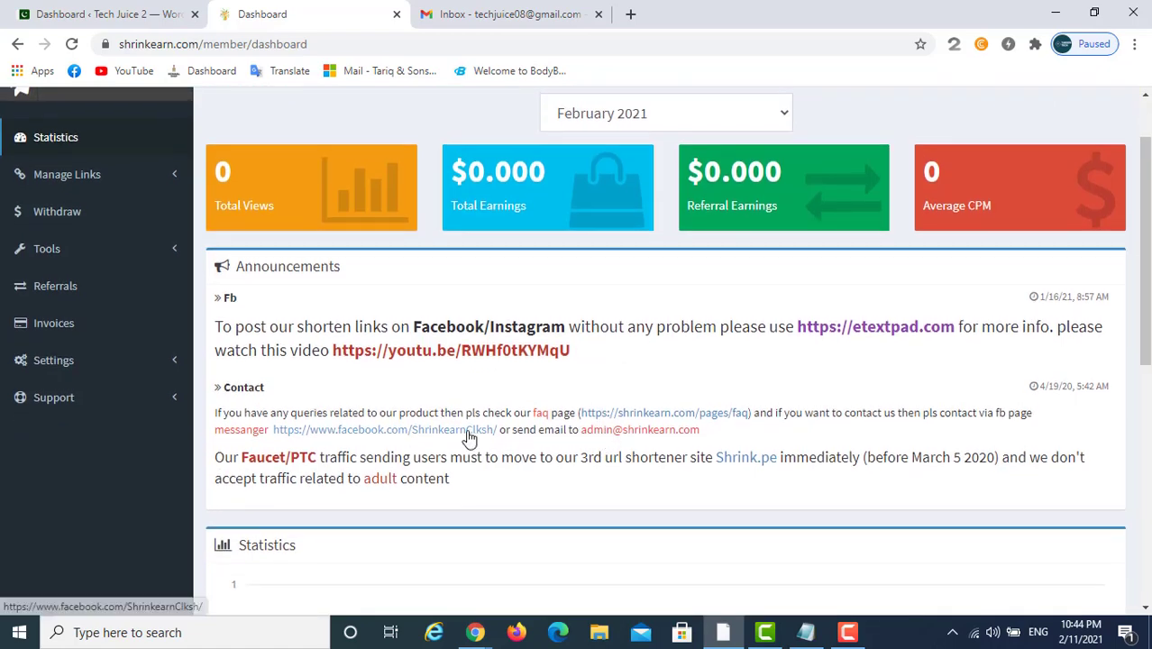
scroll(469, 435, "up", 1)
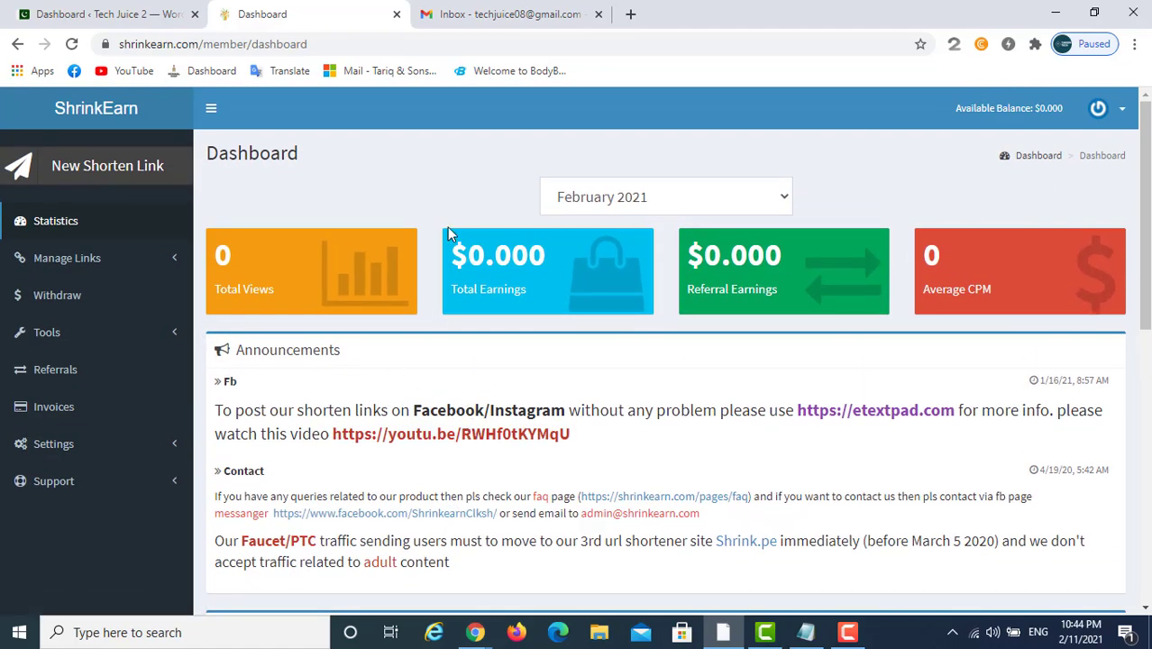
left_click(83, 170)
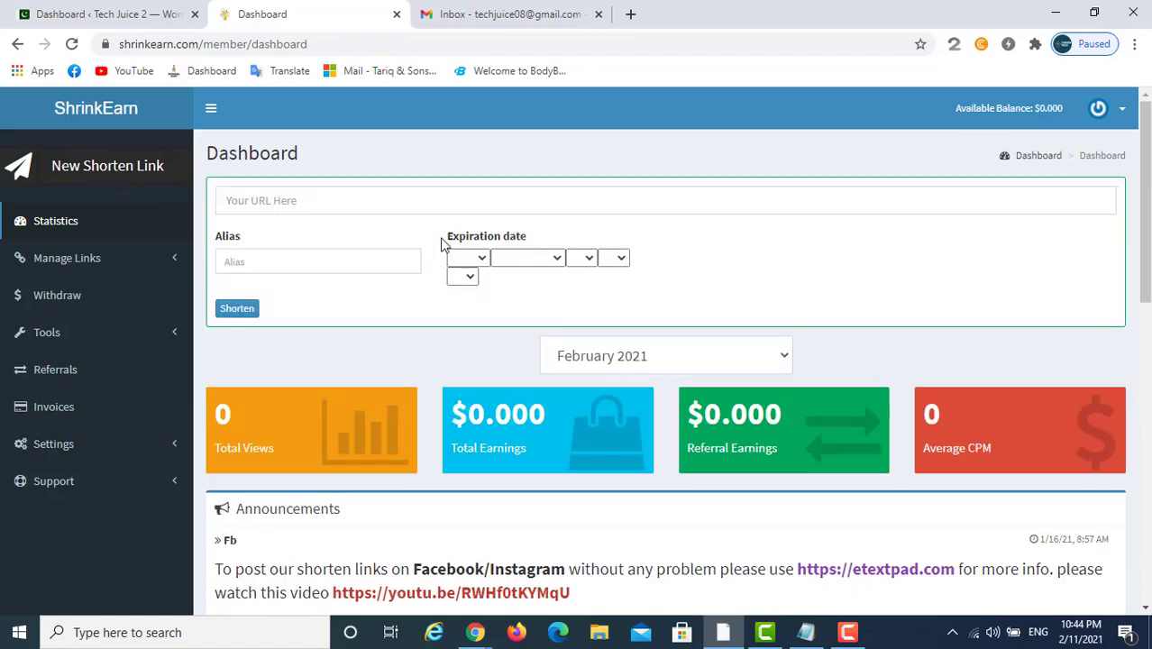
left_click(298, 207)
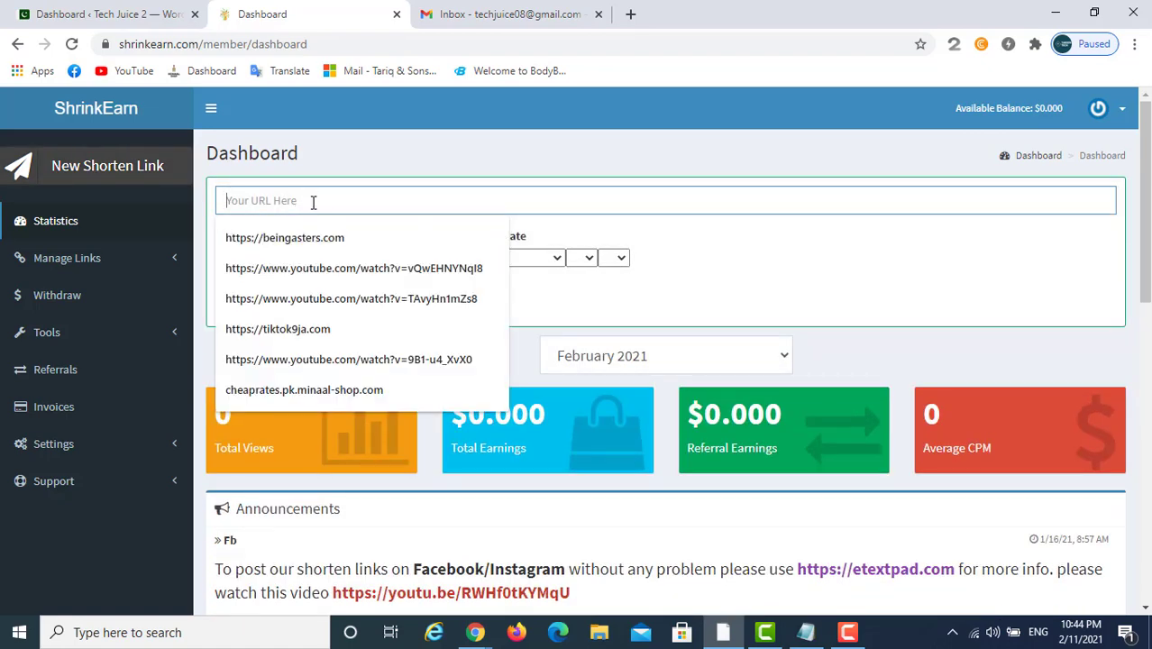
type("www")
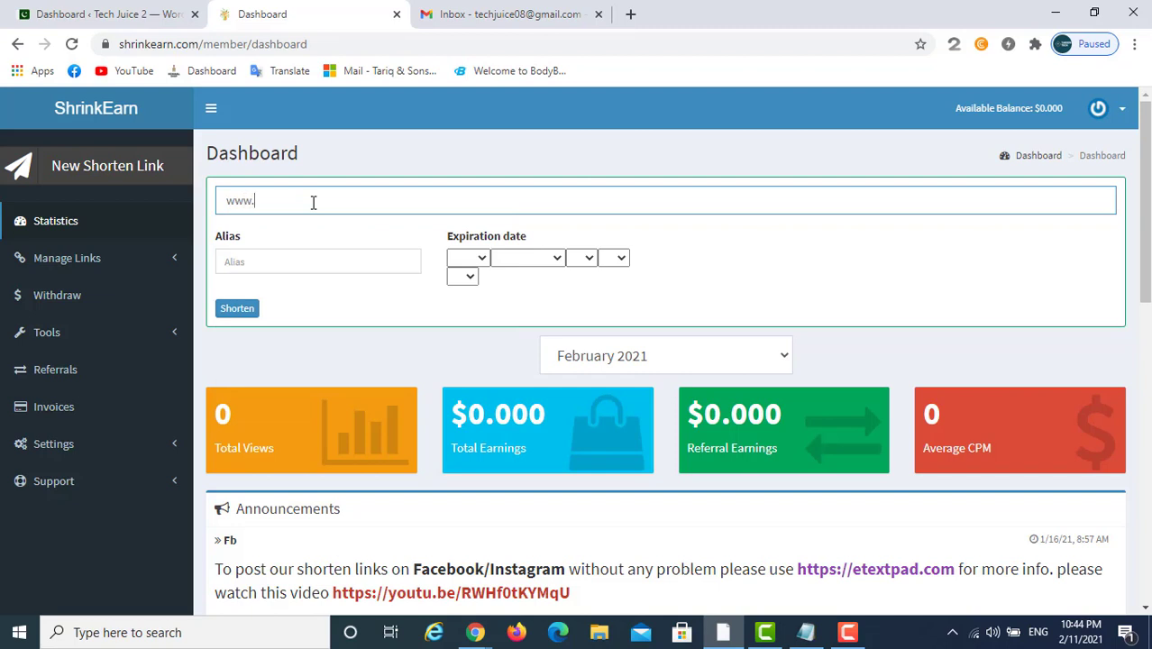
type(".te")
type("chjuic")
type("2")
type("e")
left_click(239, 312)
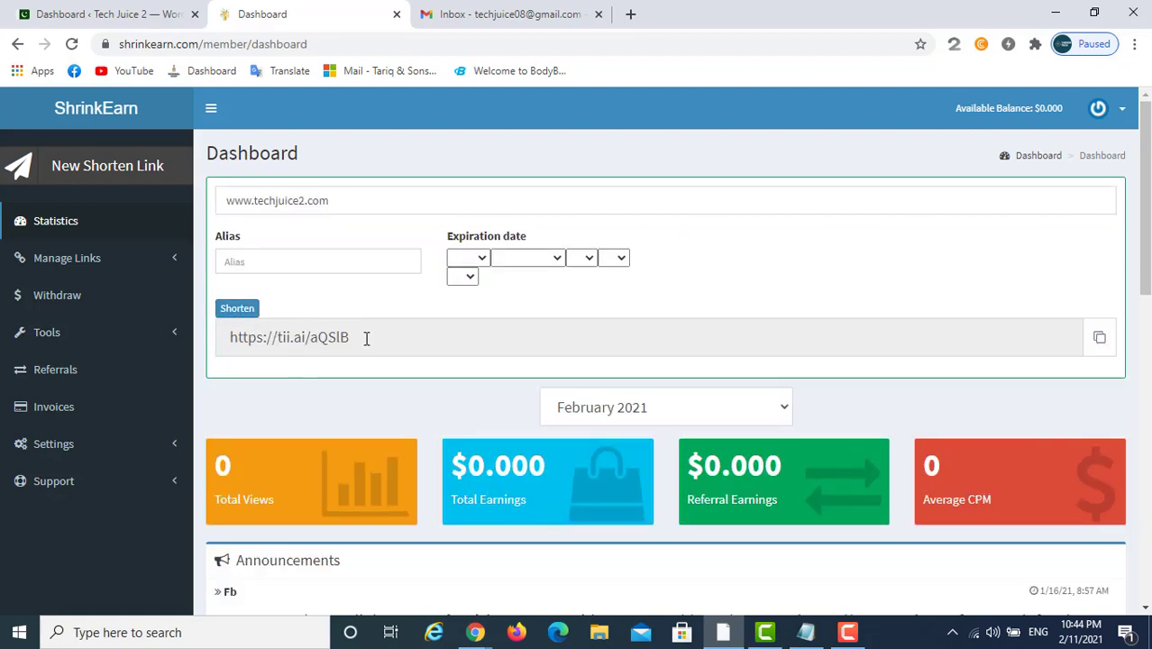
left_click(1097, 339)
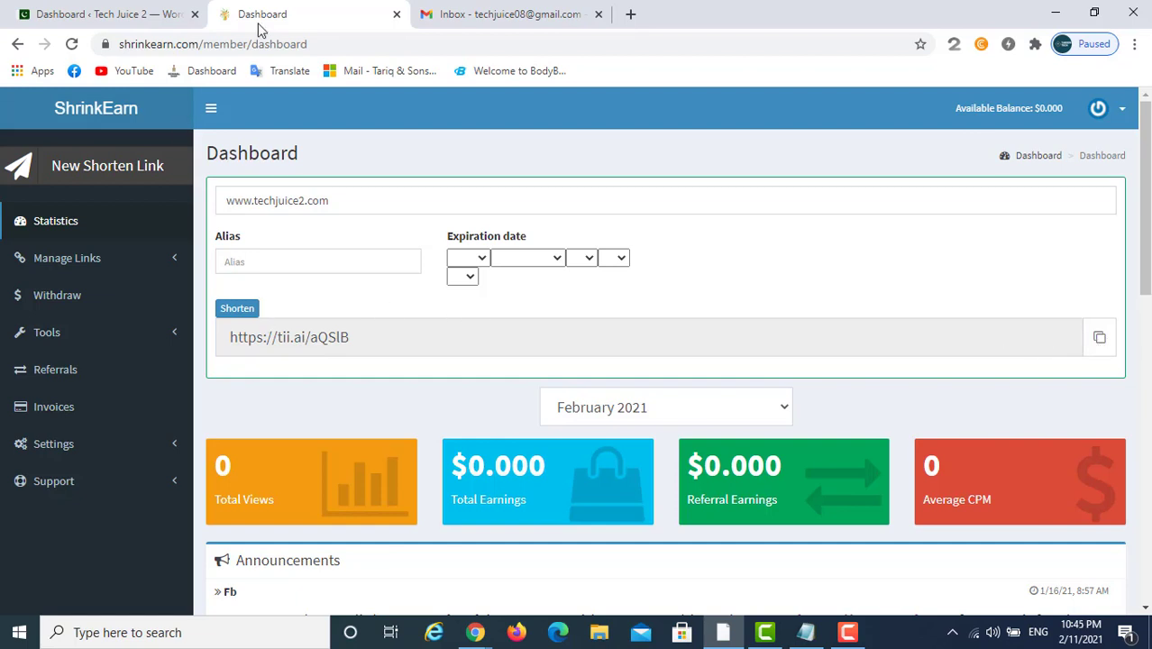
left_click(630, 16)
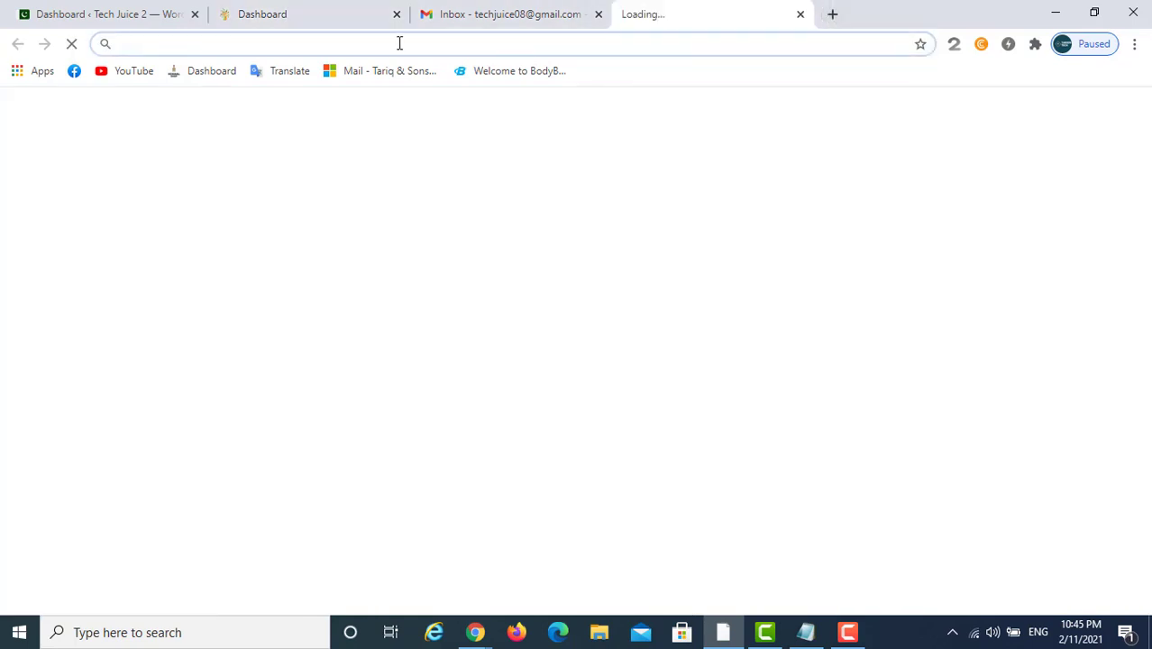
left_click(75, 74)
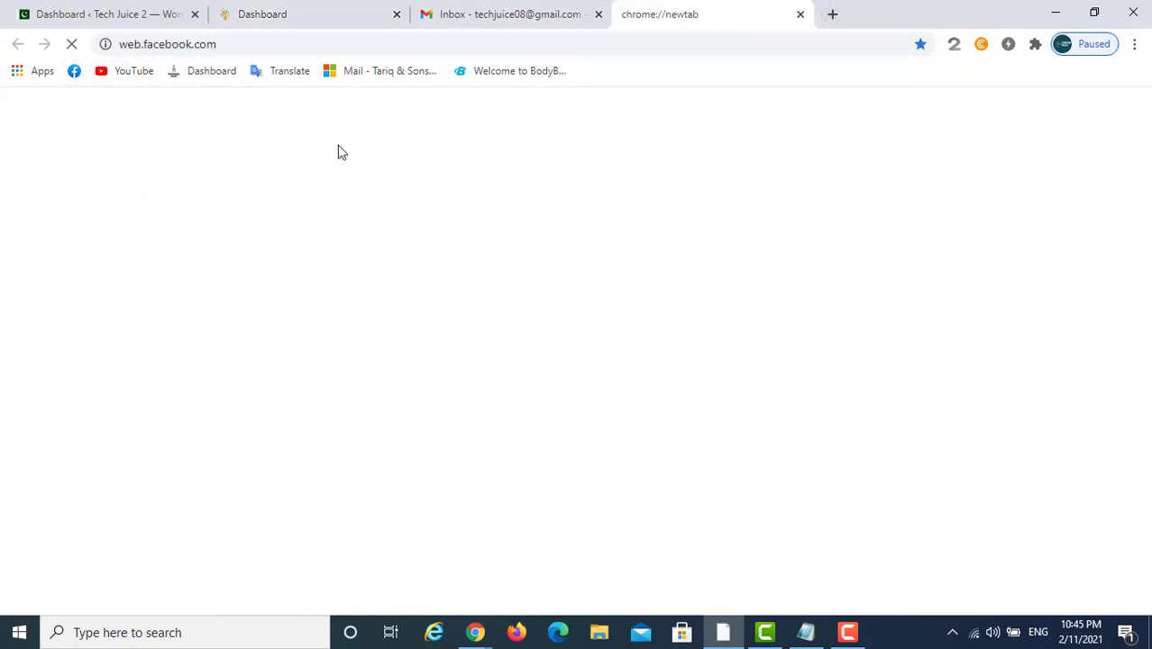
left_click(800, 15)
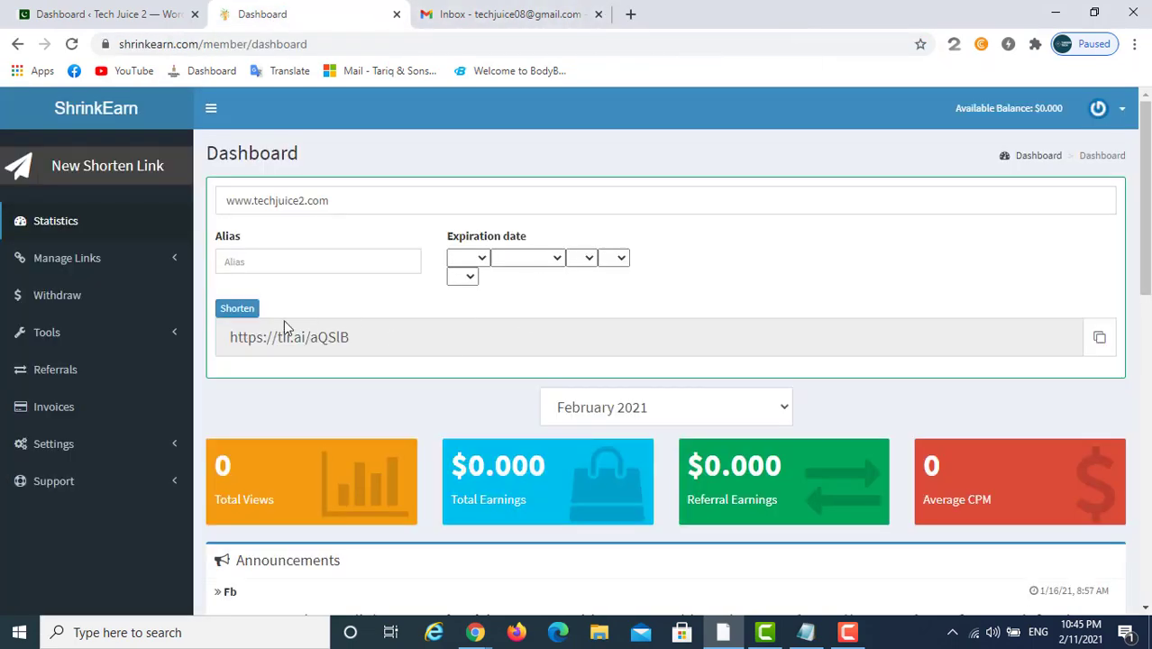
Go to the Withdraw page showing $0.000 available balance and total withdraw
left_click(358, 337)
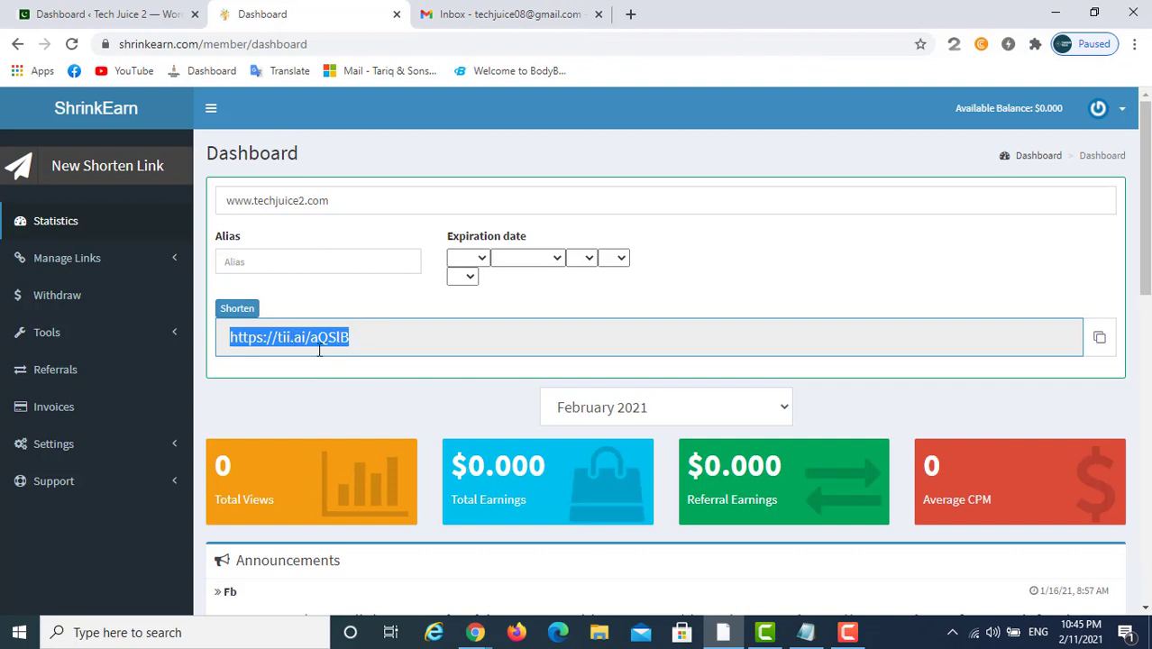
left_click(349, 337)
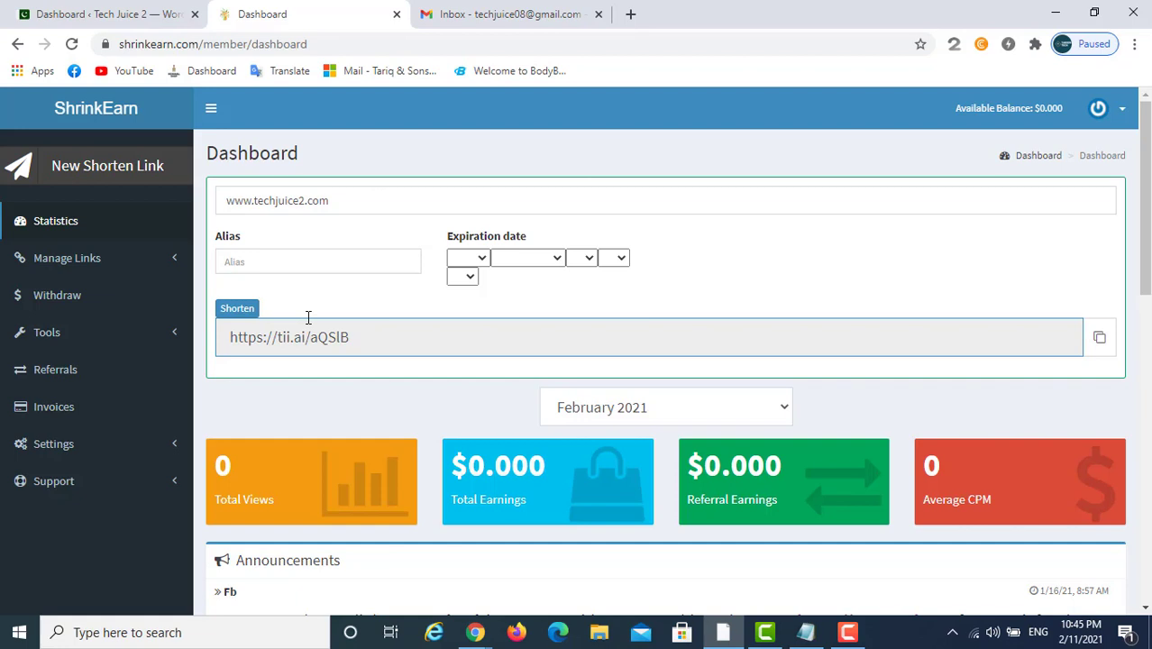
left_click(52, 309)
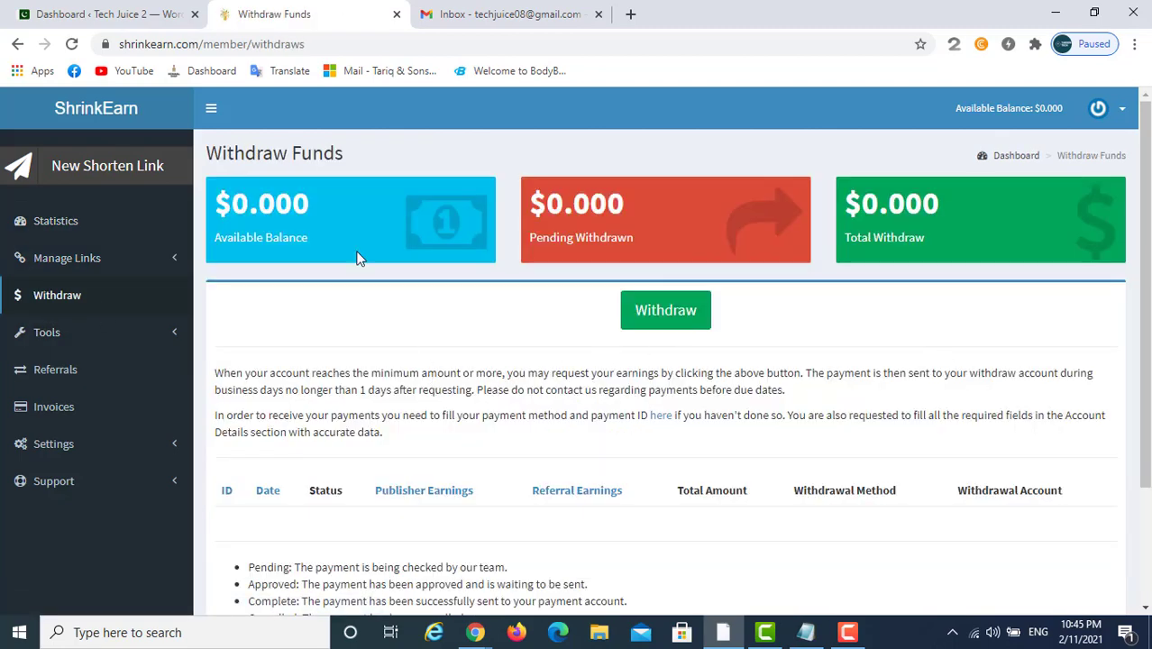
Open Settings > Profile from the sidebar to reach the Billing Address form
scroll(712, 302, "down", 2)
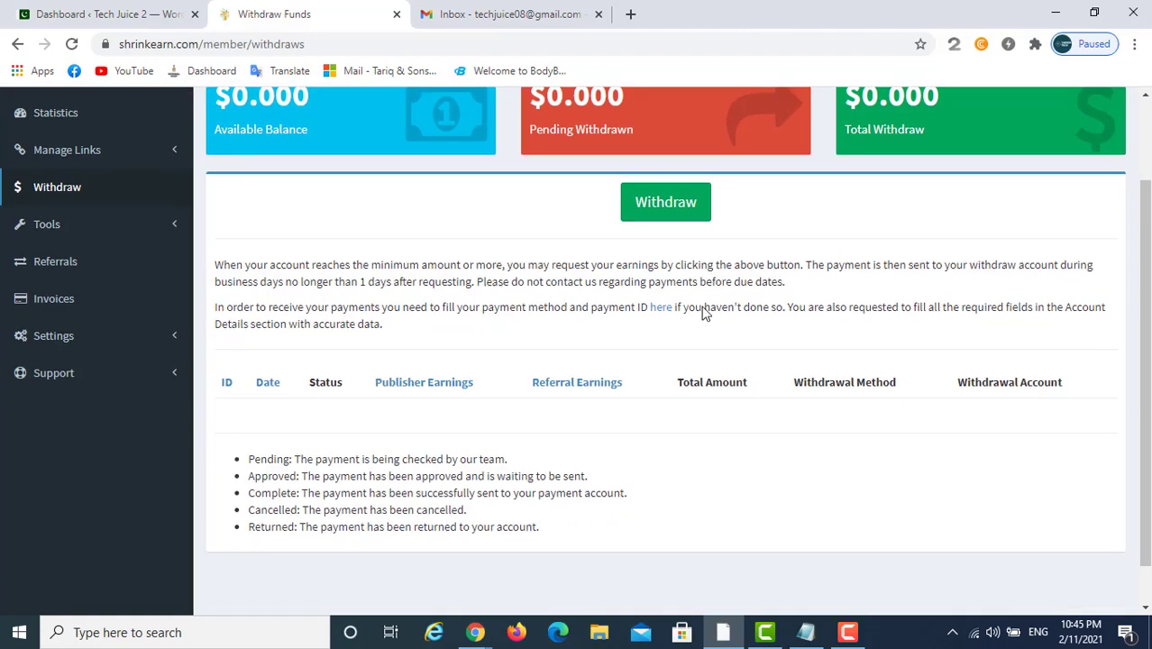
scroll(704, 311, "down", 1)
scroll(527, 360, "up", 2)
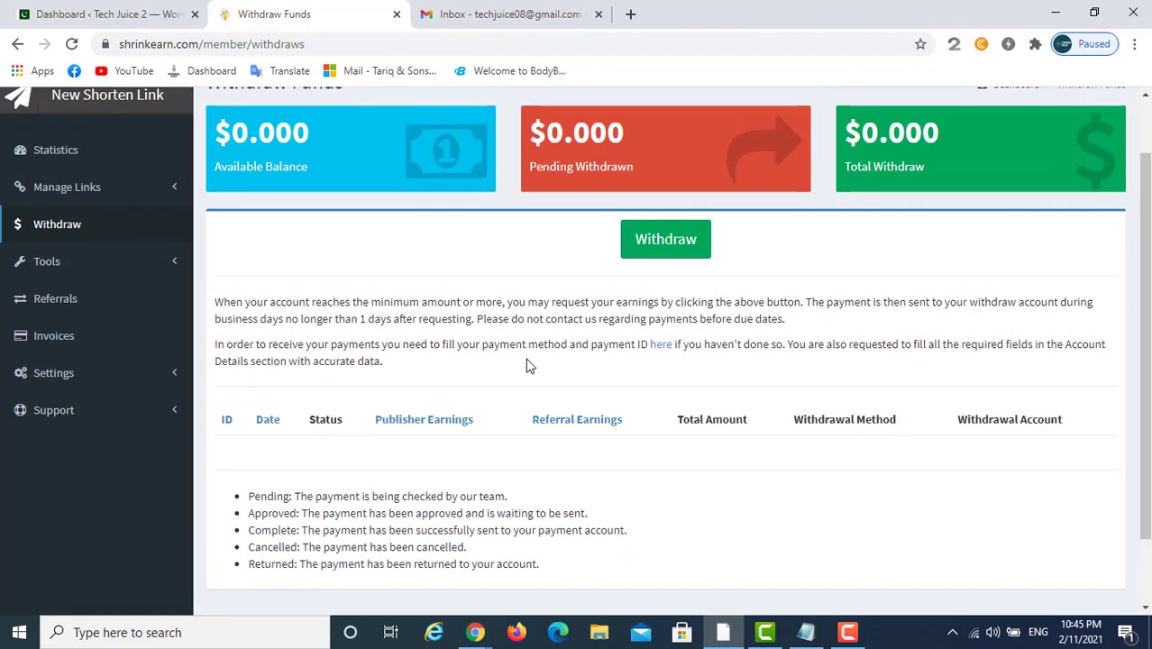
left_click(36, 375)
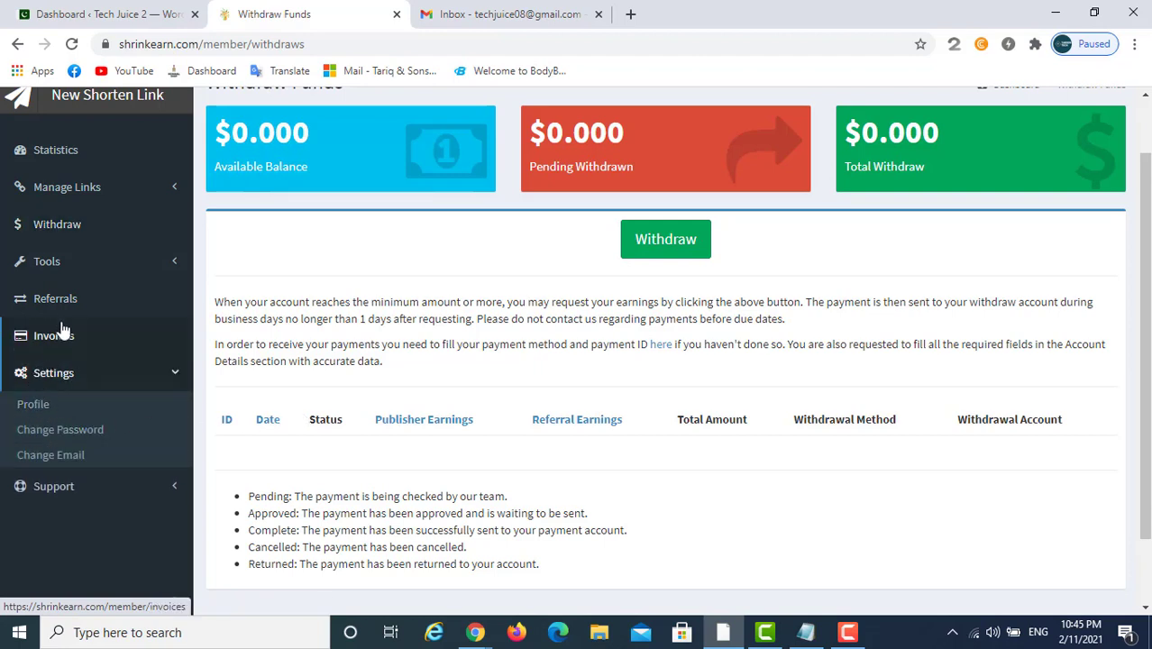
left_click(32, 404)
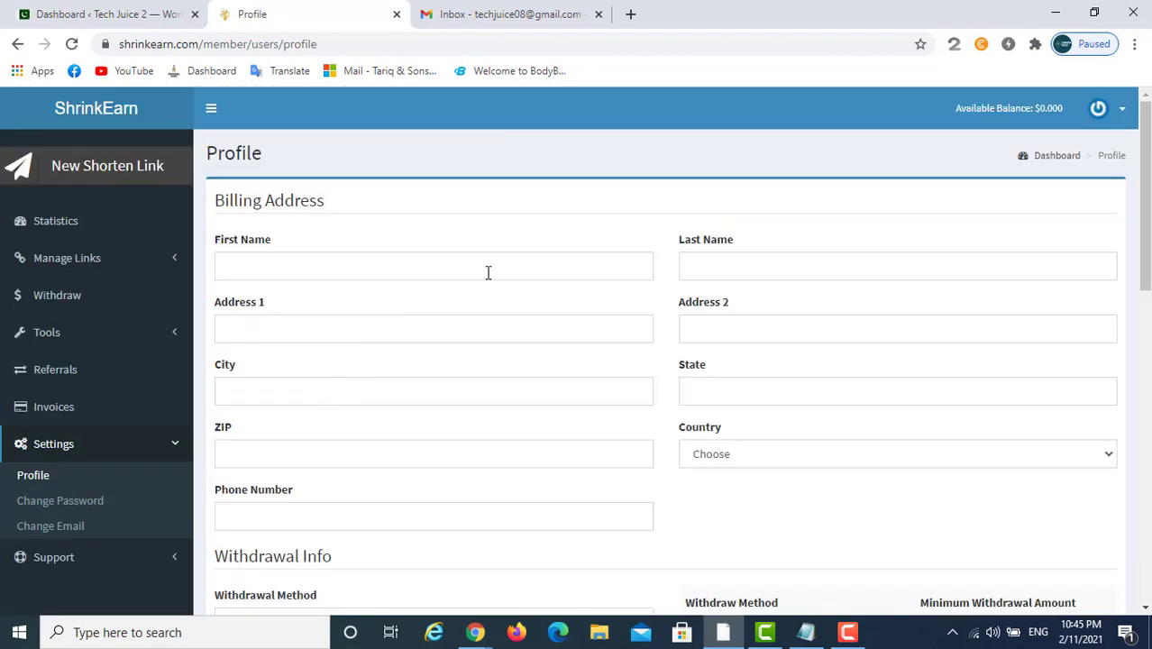
Fill the Billing Address from the saved Chrome autofill entry, with country Pakistan
left_click(274, 264)
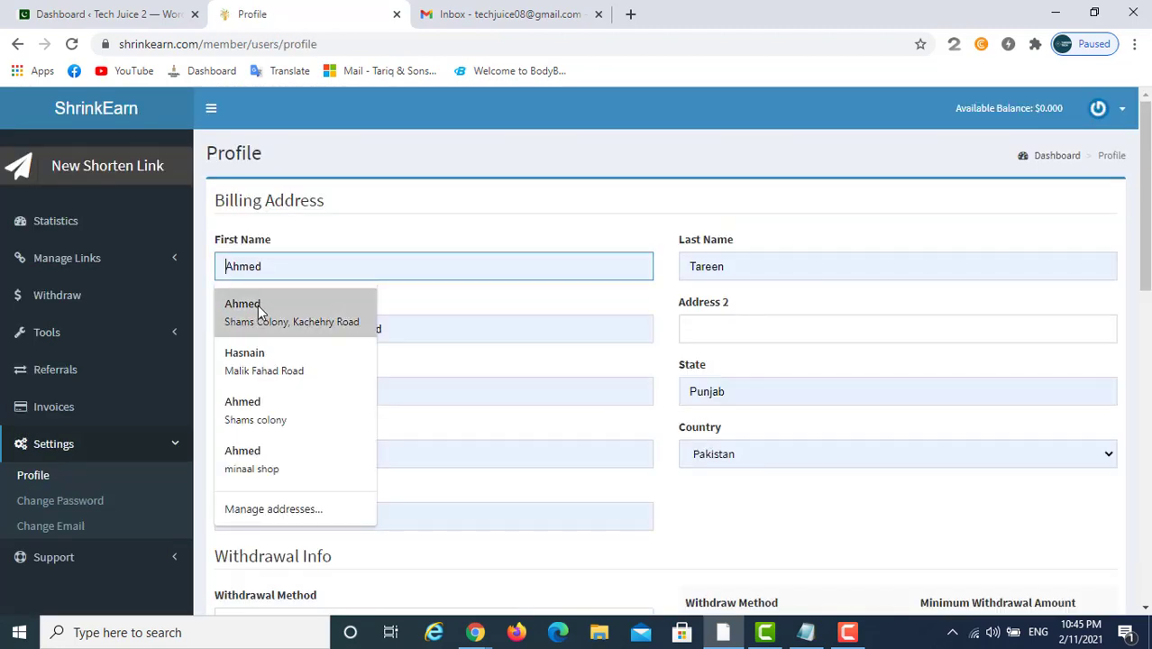
left_click(260, 307)
scroll(550, 323, "down", 4)
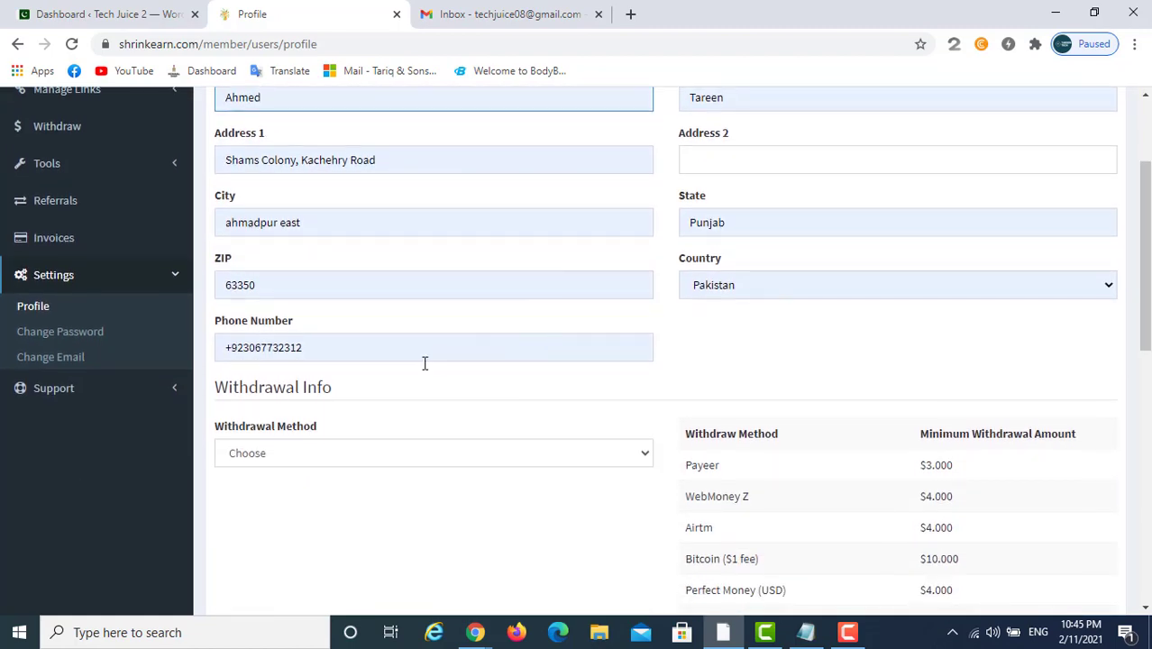
left_click(348, 284)
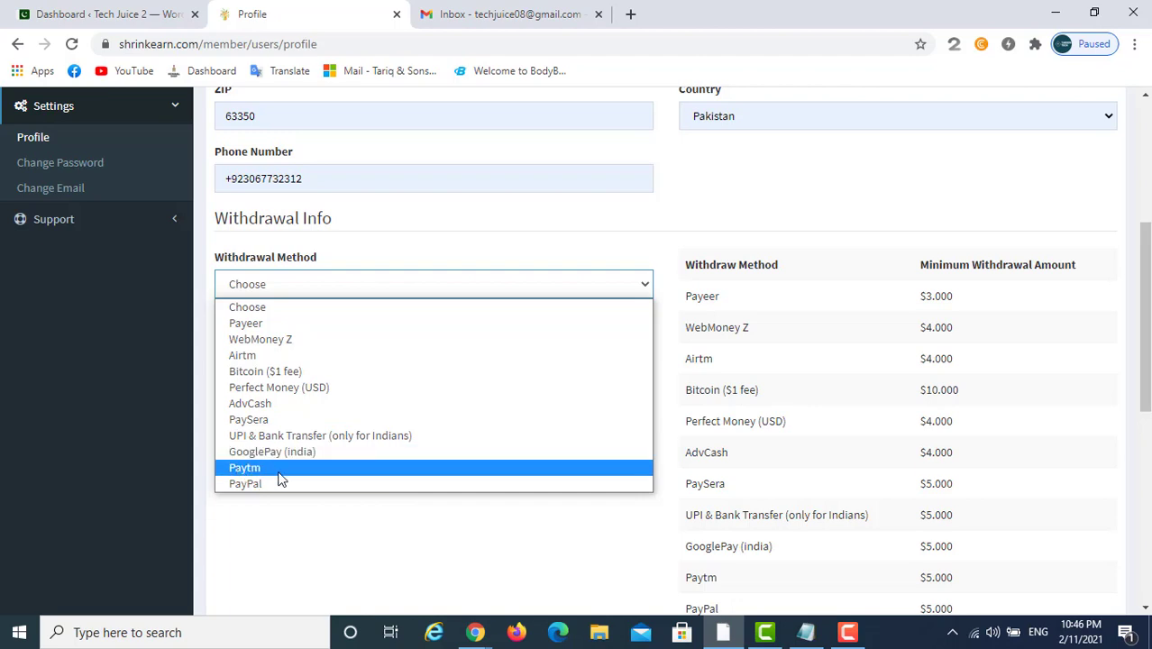
Enter the PayPal e-mail as the Withdrawal Account and submit the profile
left_click(882, 390)
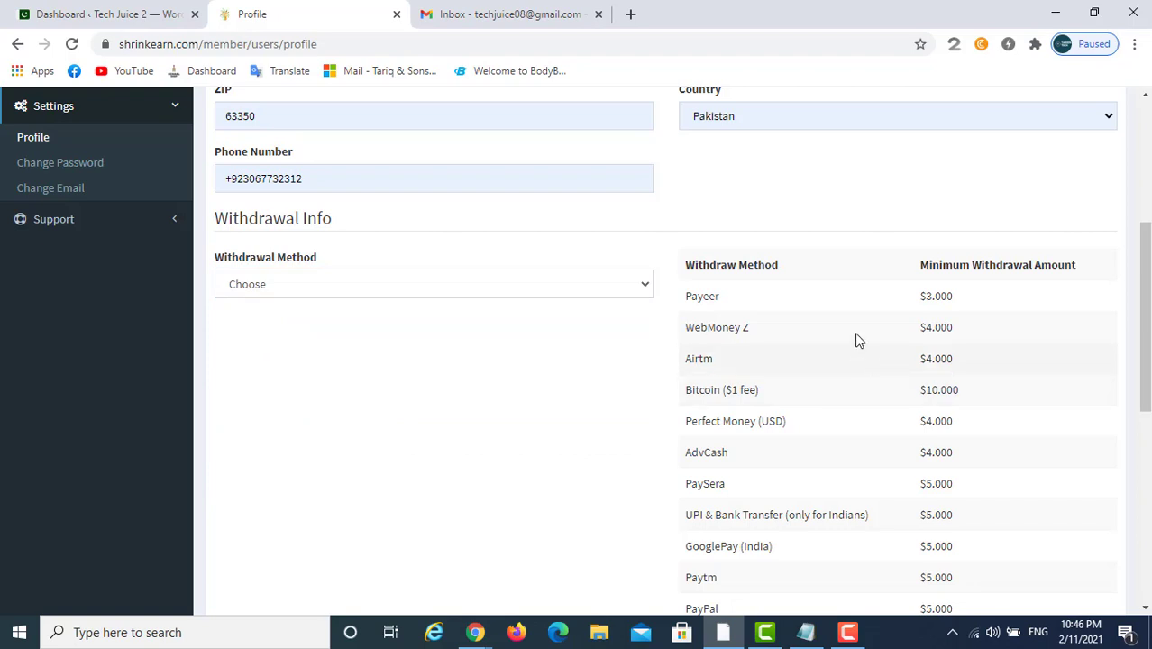
scroll(870, 343, "down", 1)
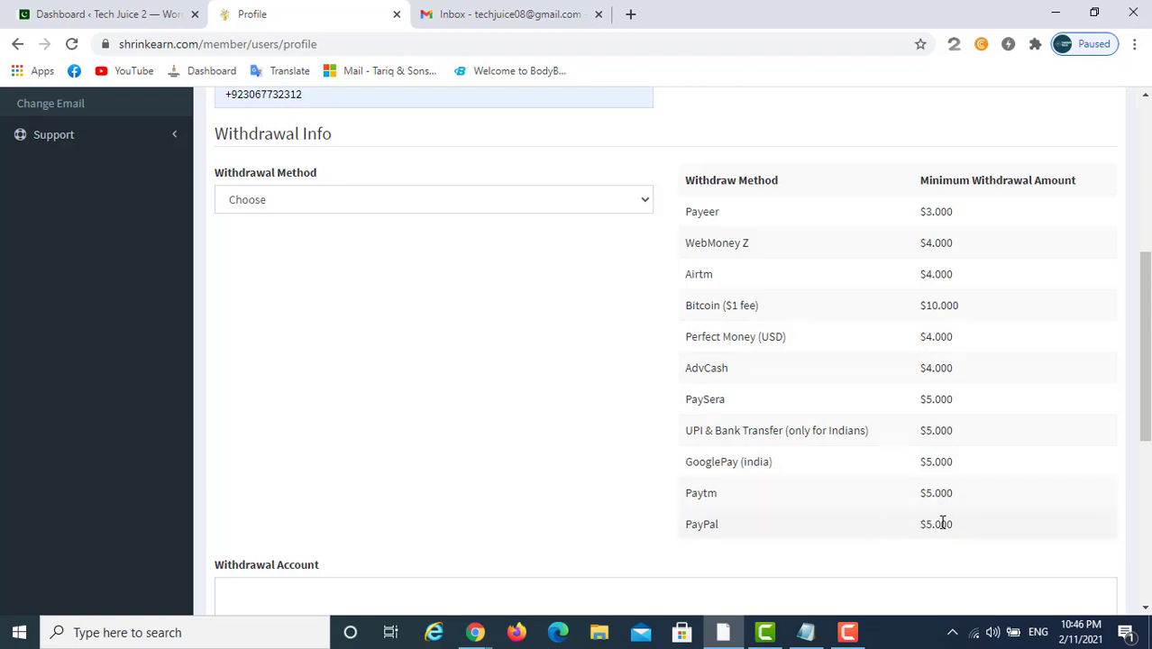
scroll(637, 425, "down", 2)
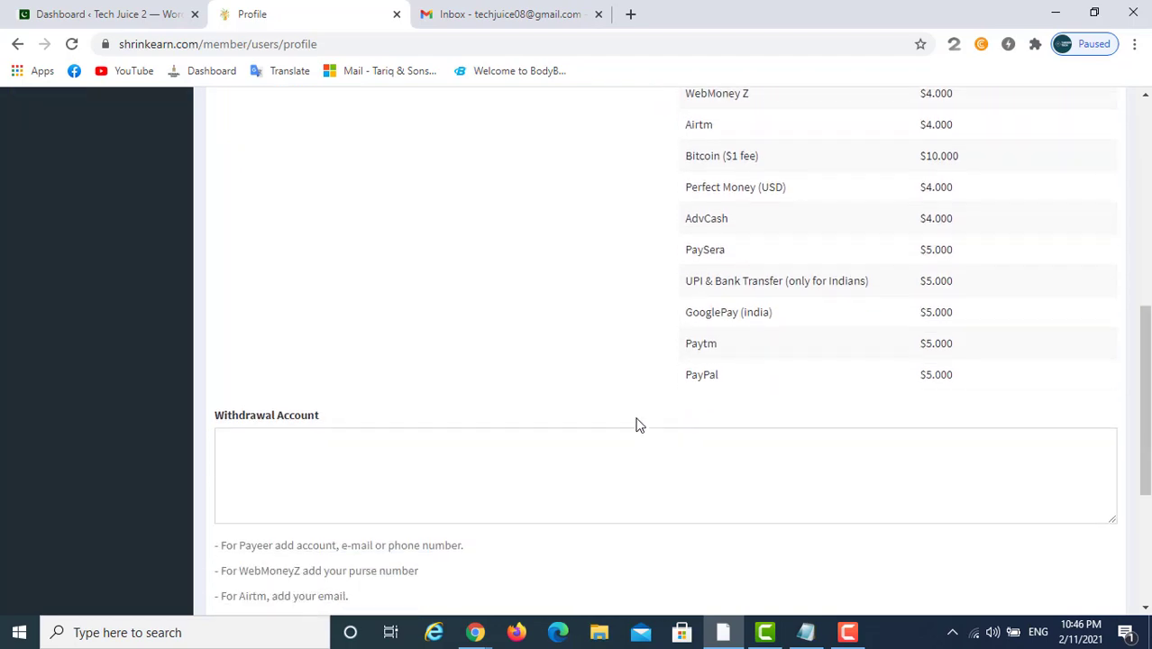
scroll(637, 424, "down", 1)
left_click(665, 376)
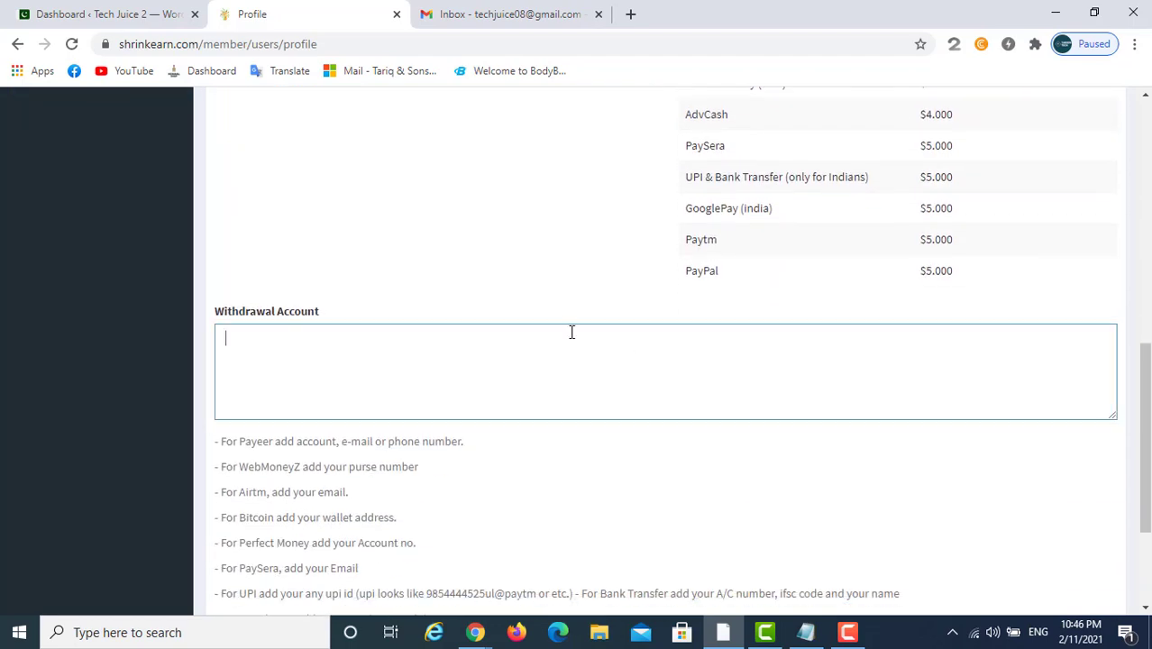
scroll(508, 412, "down", 2)
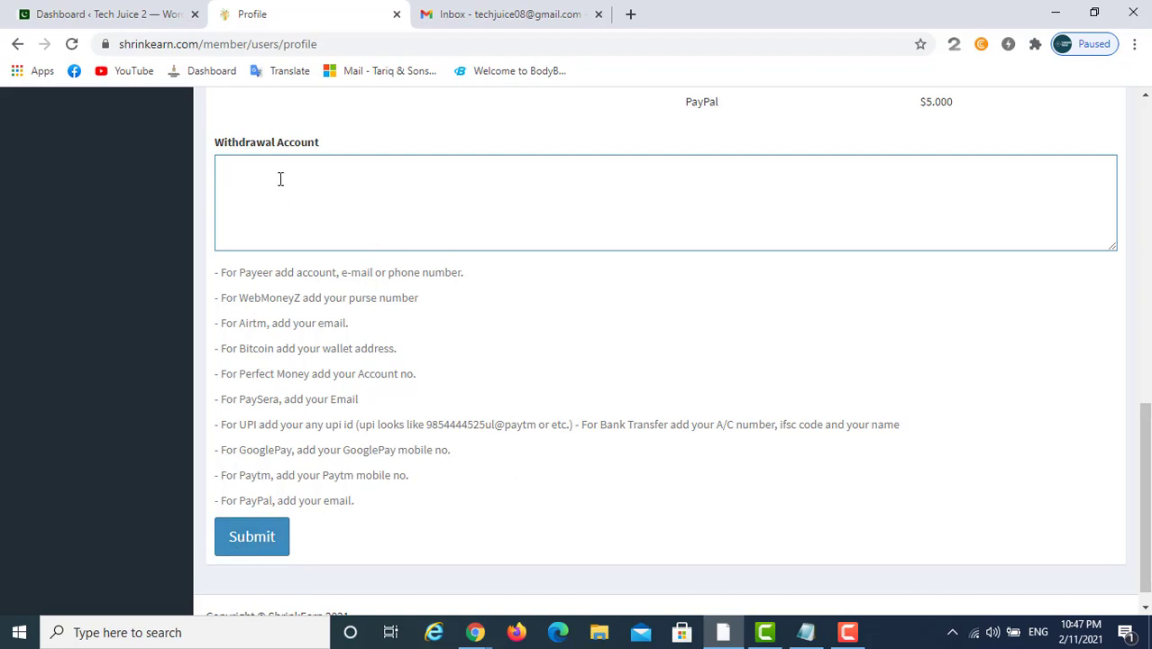
scroll(681, 335, "up", 3)
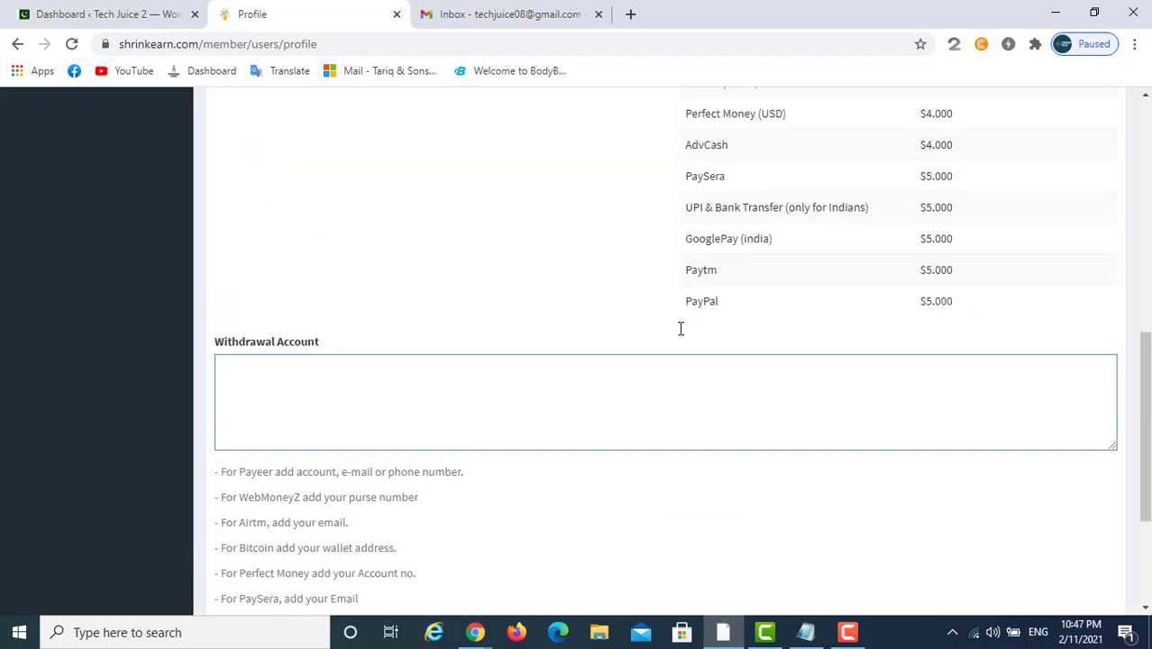
scroll(573, 335, "up", 2)
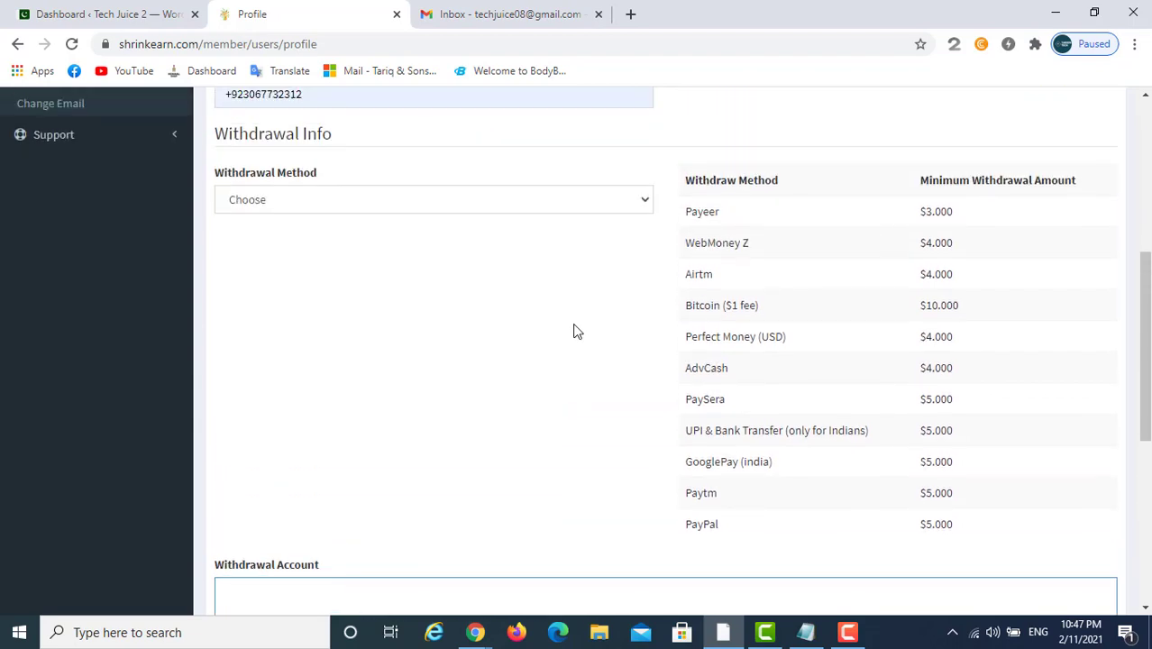
scroll(581, 327, "down", 4)
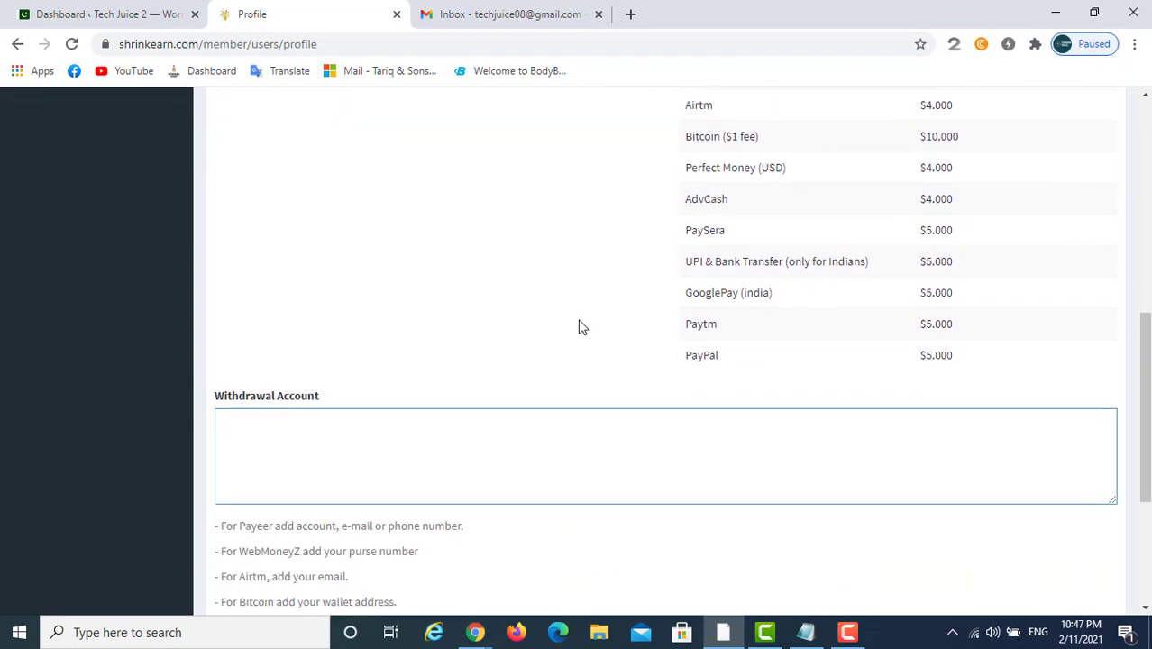
scroll(581, 327, "down", 1)
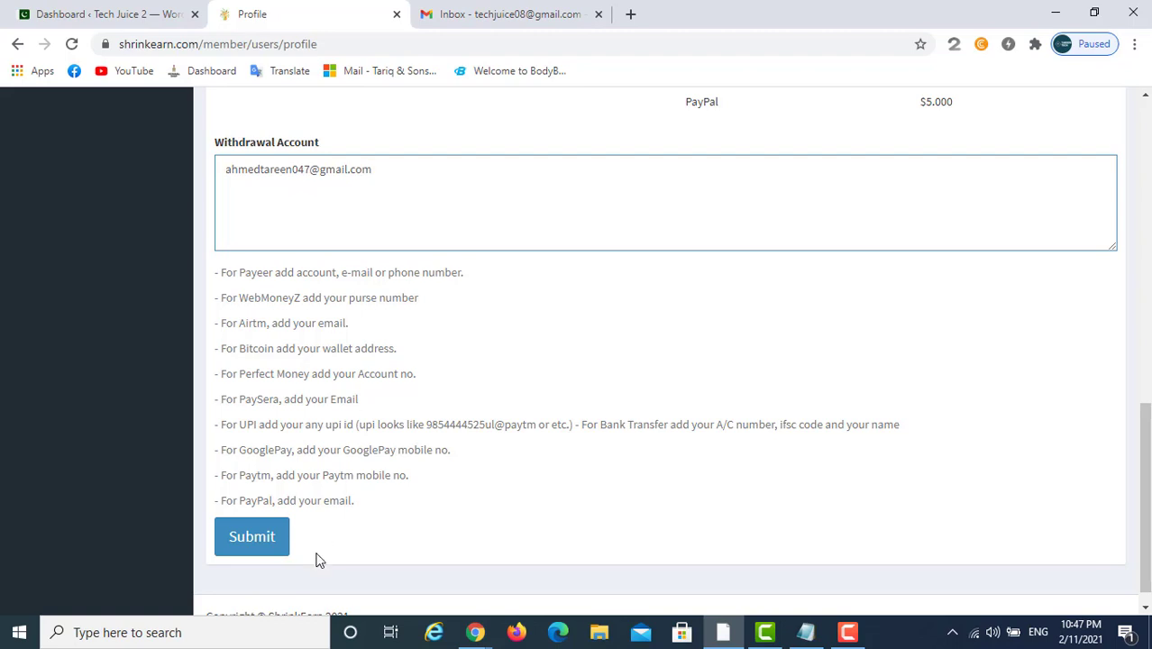
left_click(272, 551)
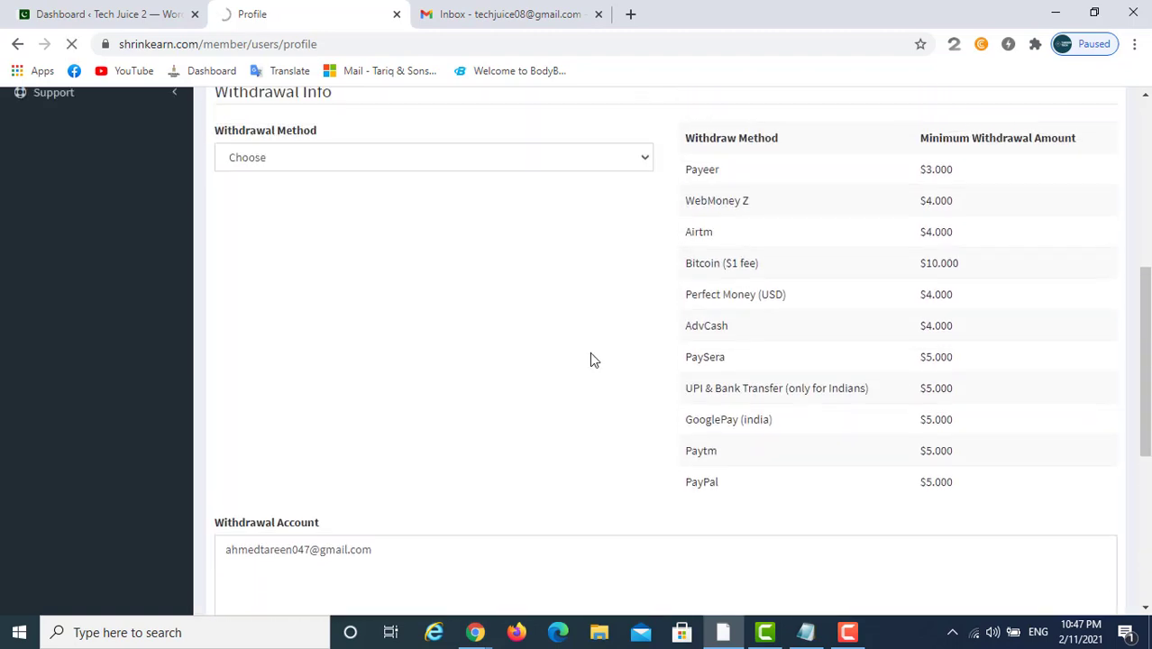
Switch the withdrawal method from Paytm to PayPal and submit the profile form
scroll(365, 325, "down", 2)
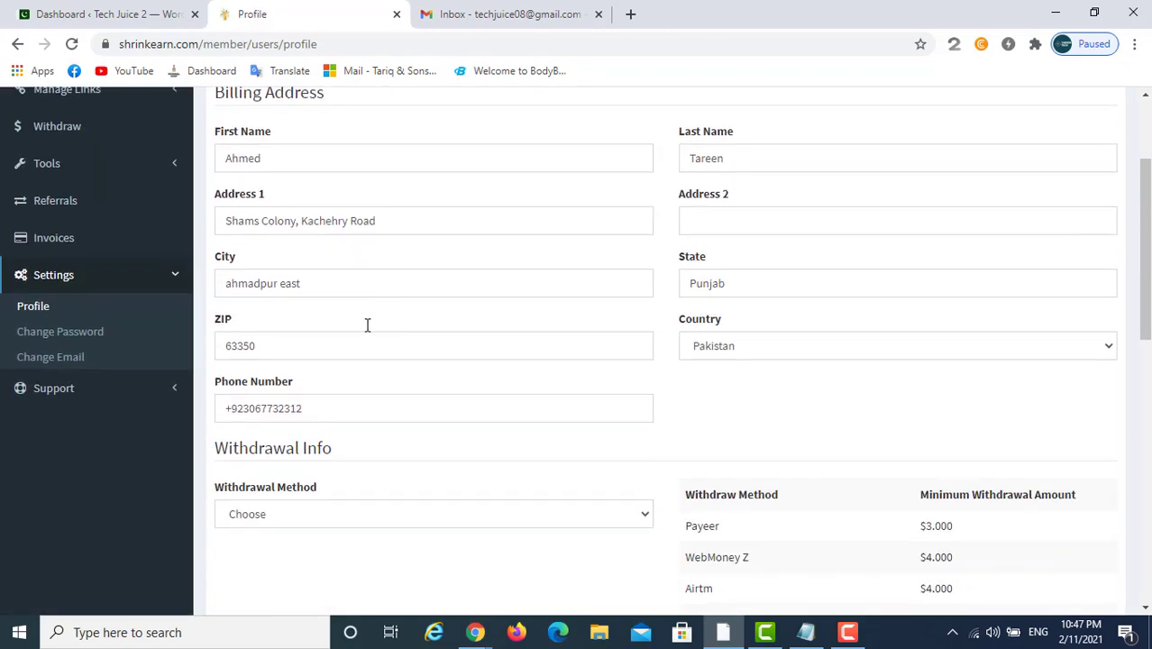
left_click(328, 520)
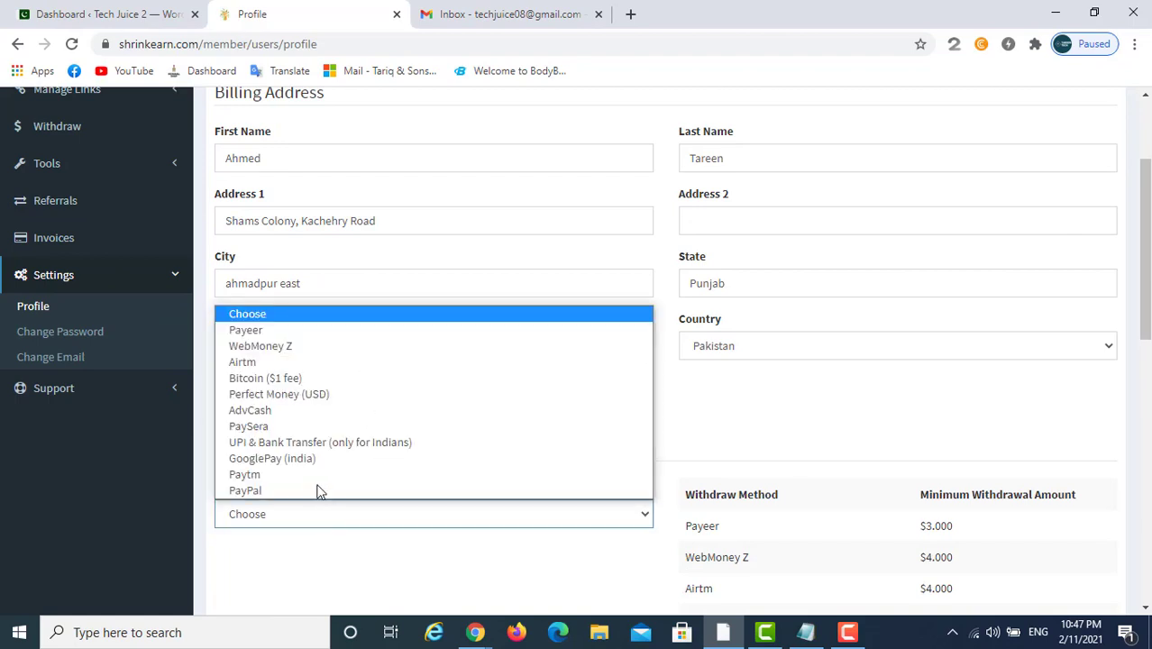
left_click(320, 487)
left_click(318, 512)
left_click(325, 489)
scroll(398, 417, "down", 7)
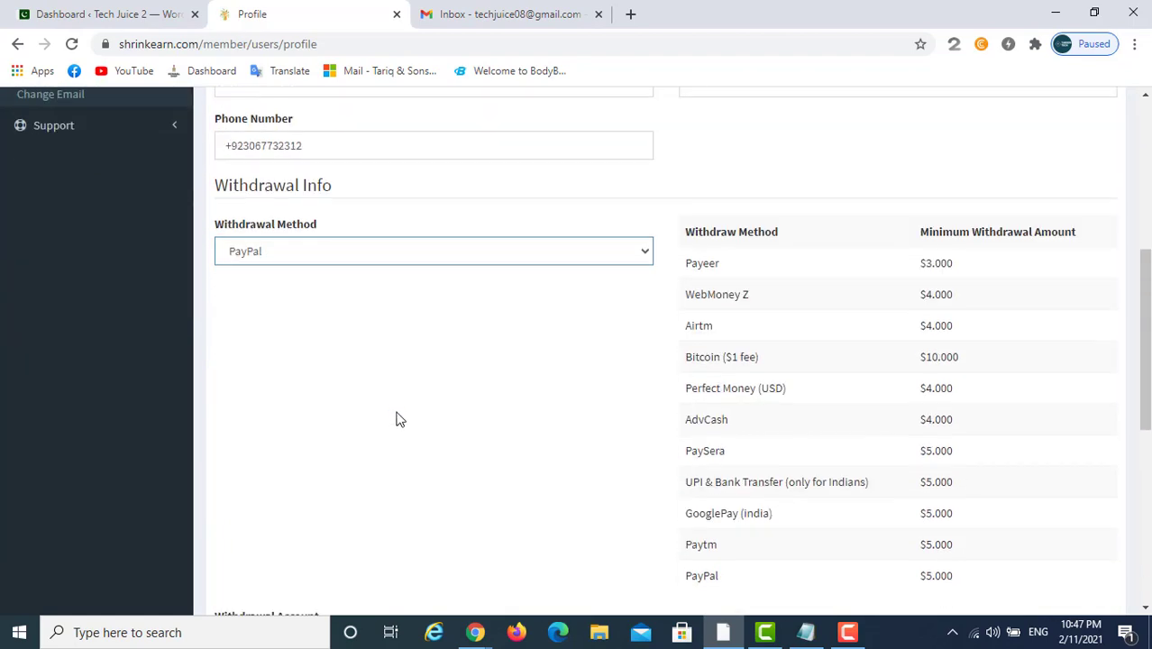
scroll(389, 453, "down", 2)
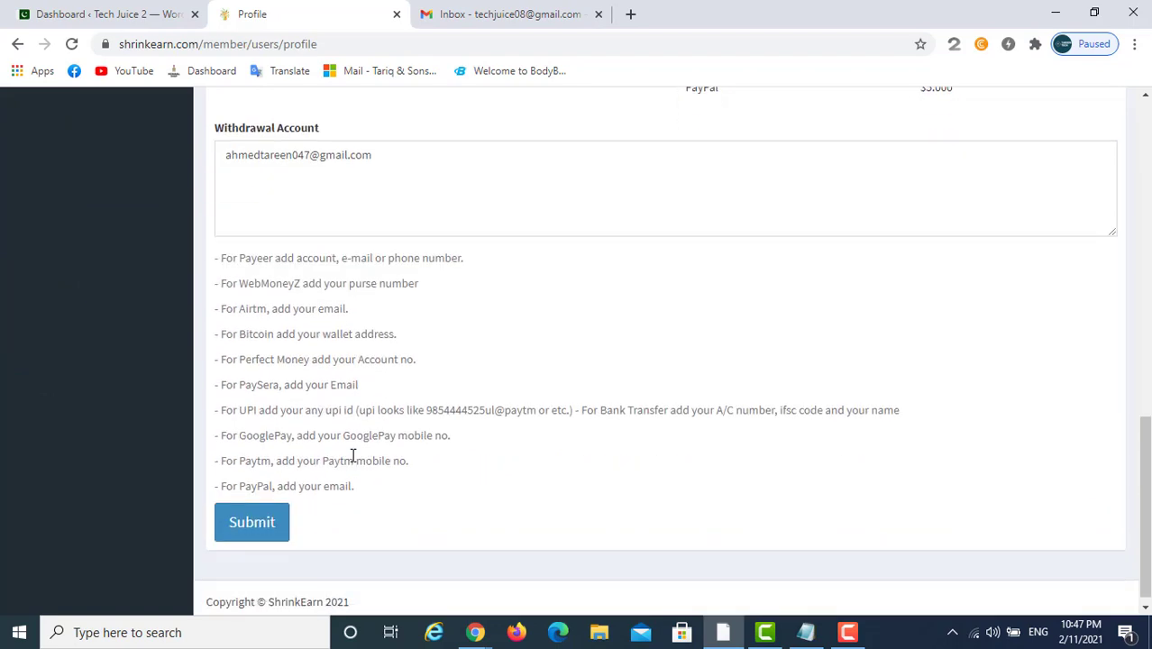
left_click(249, 519)
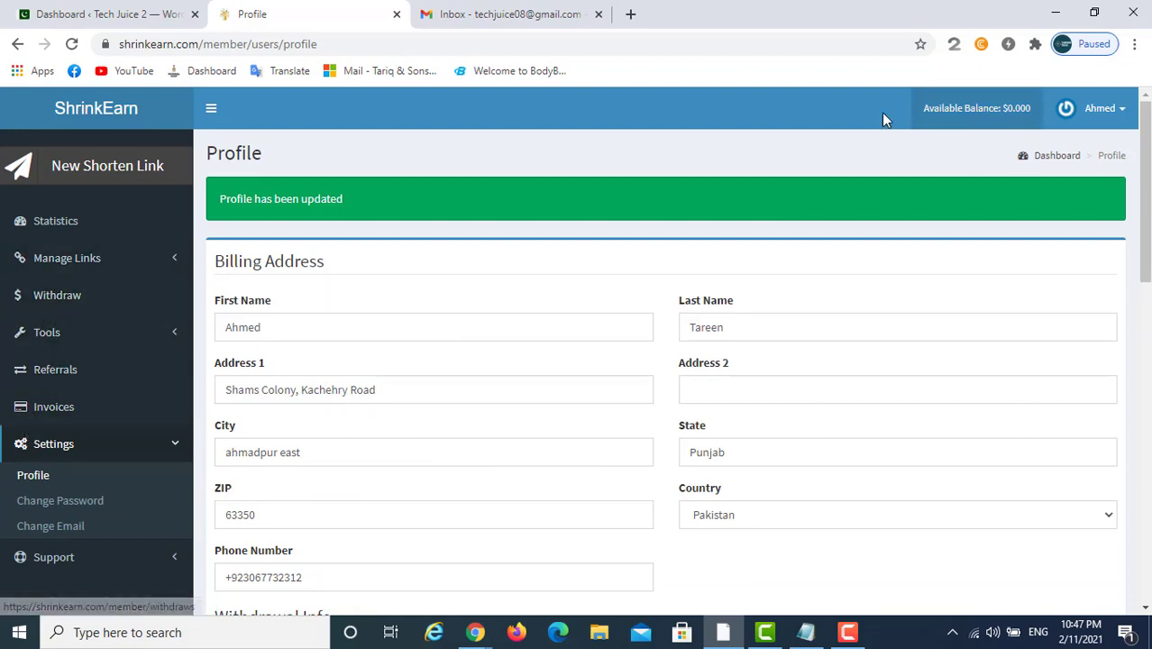
On the Referrals page, view the 468x60, 300x250, 336x280, 160x600 and 728x90 banners
left_click(45, 375)
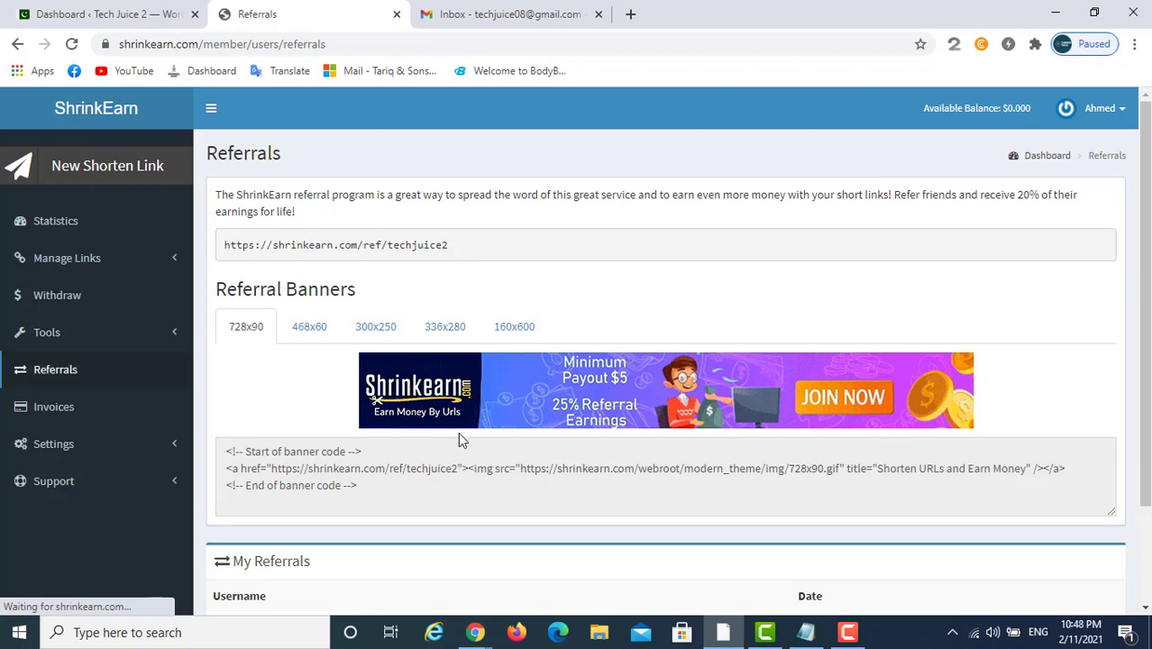
left_click(311, 326)
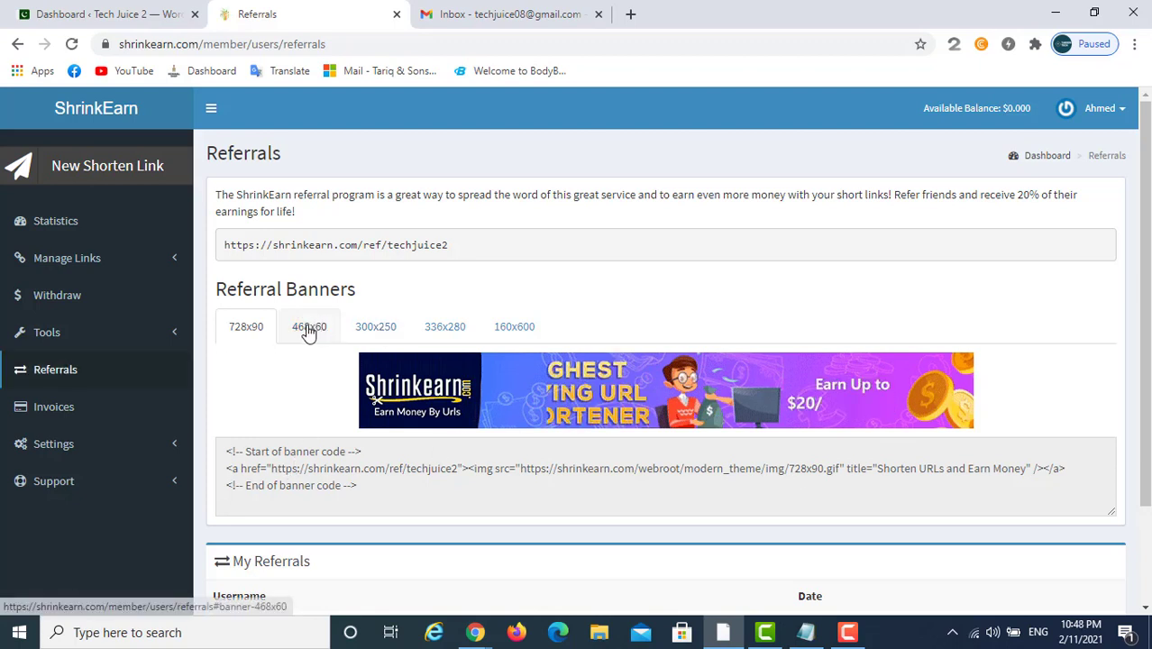
left_click(375, 326)
left_click(444, 326)
left_click(522, 327)
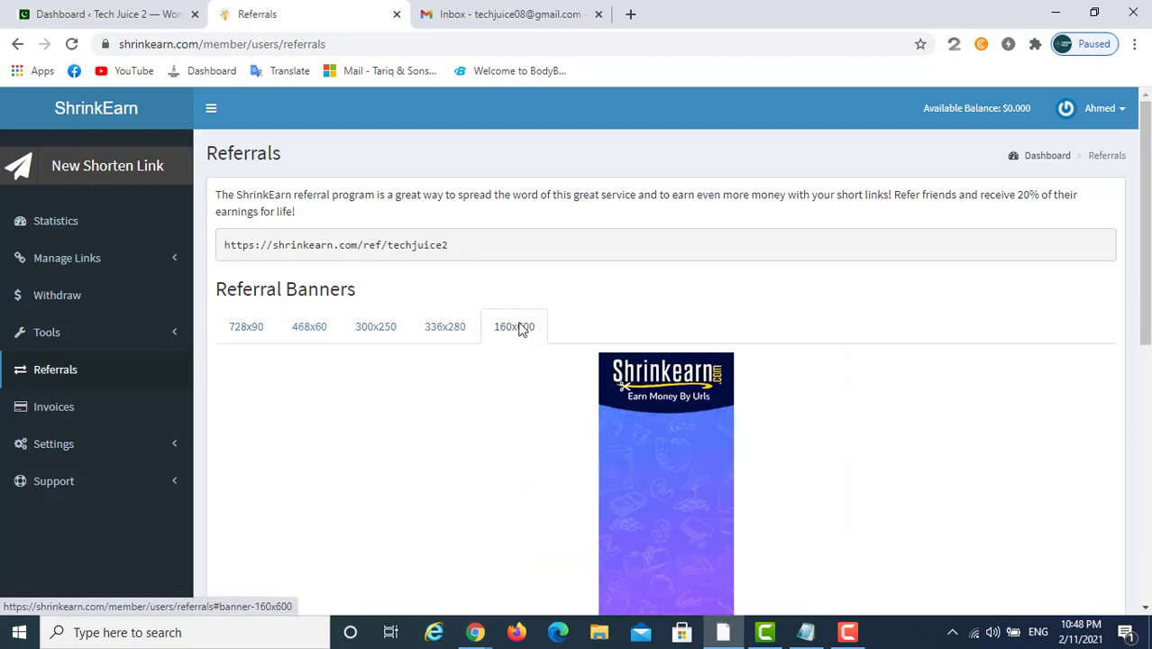
left_click(253, 343)
scroll(532, 286, "down", 3)
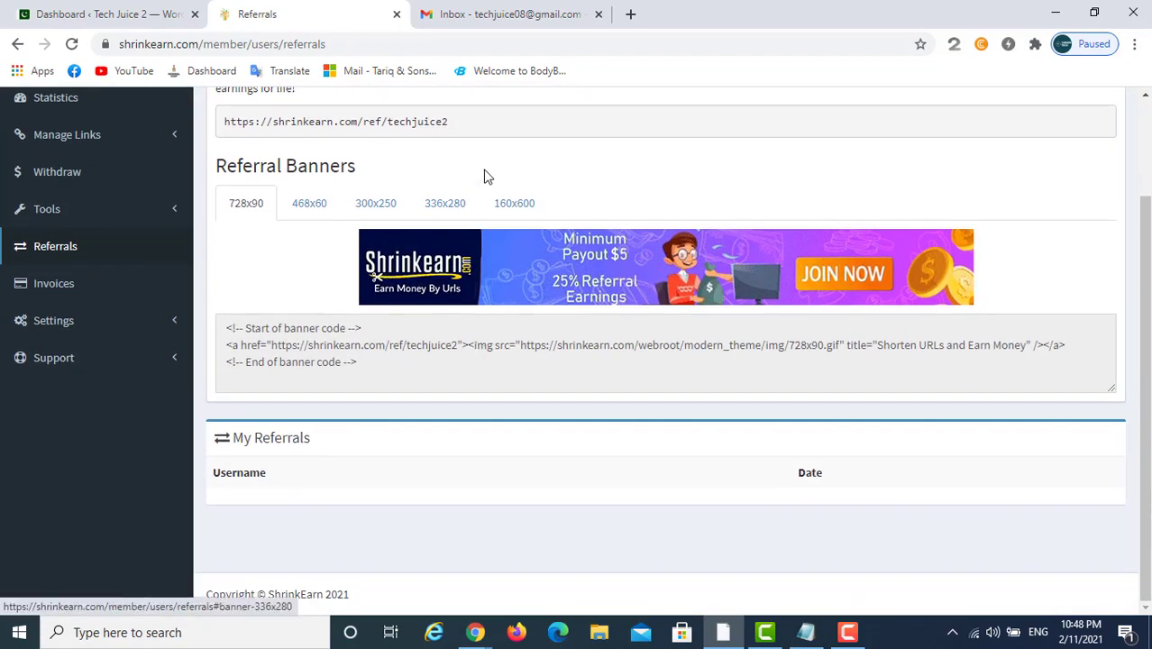
scroll(477, 295, "up", 3)
Select the referral link, bring up its copy options, then dismiss them
left_click_drag(448, 241, 271, 242)
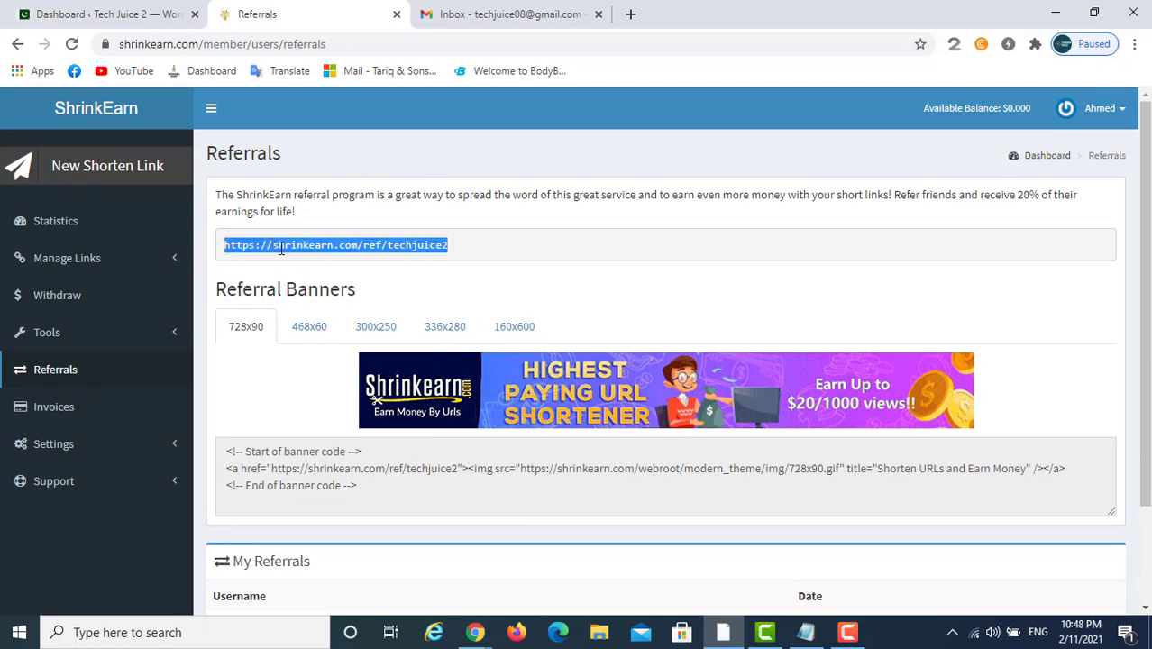
right_click(272, 245)
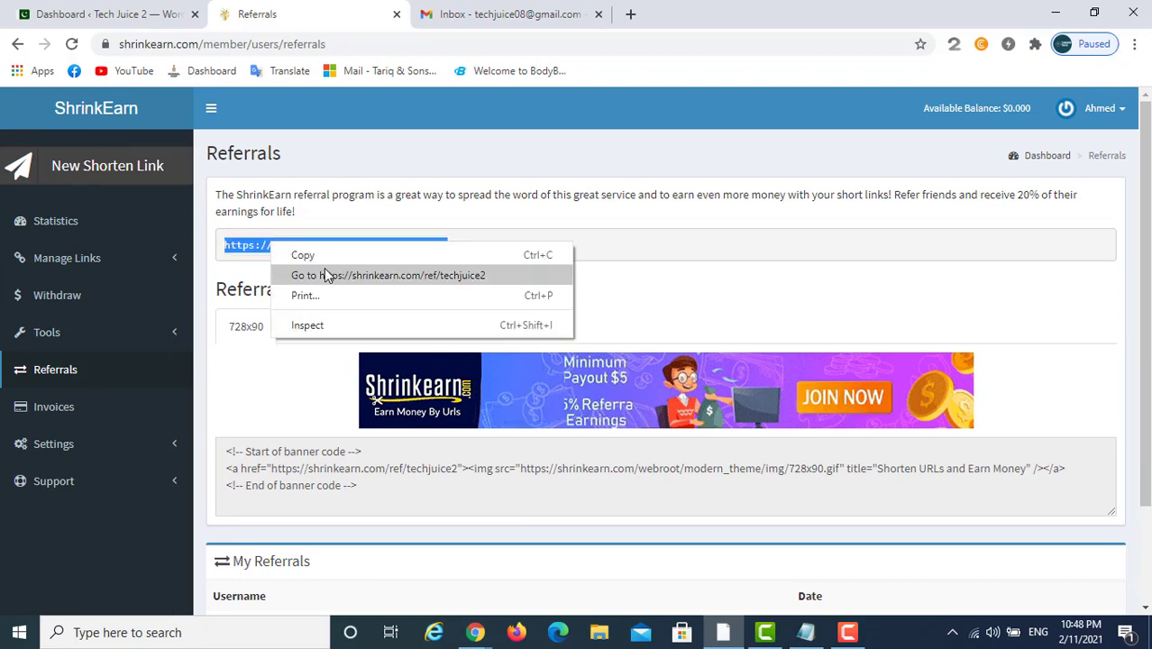
left_click(582, 244)
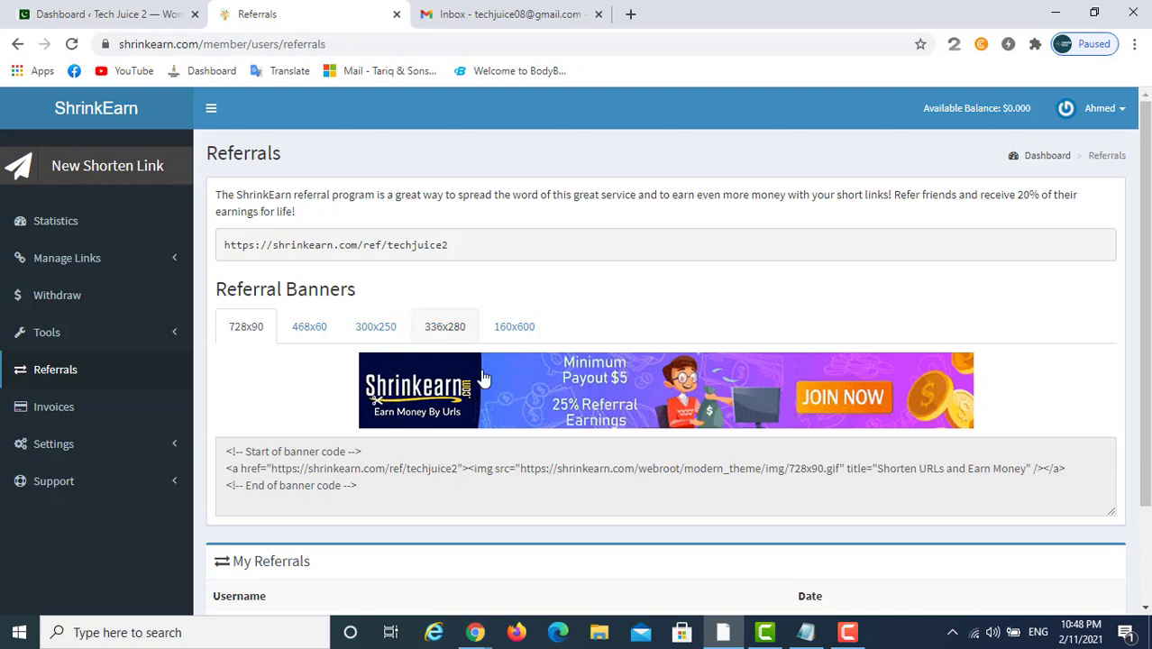
scroll(540, 404, "down", 2)
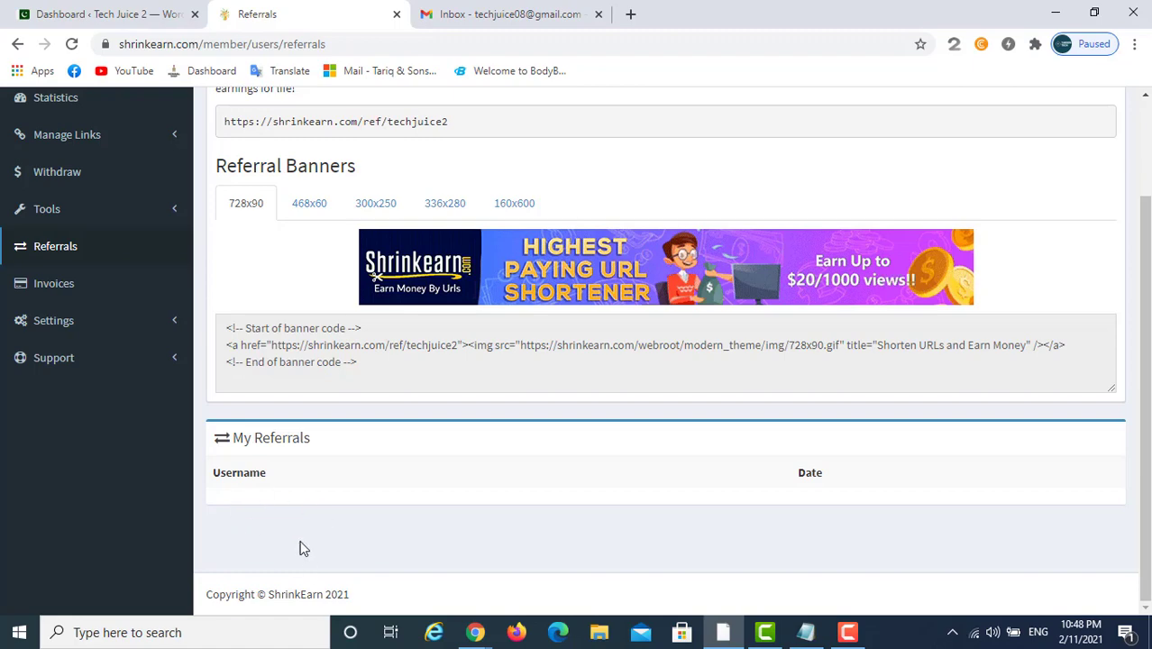
scroll(333, 500, "up", 2)
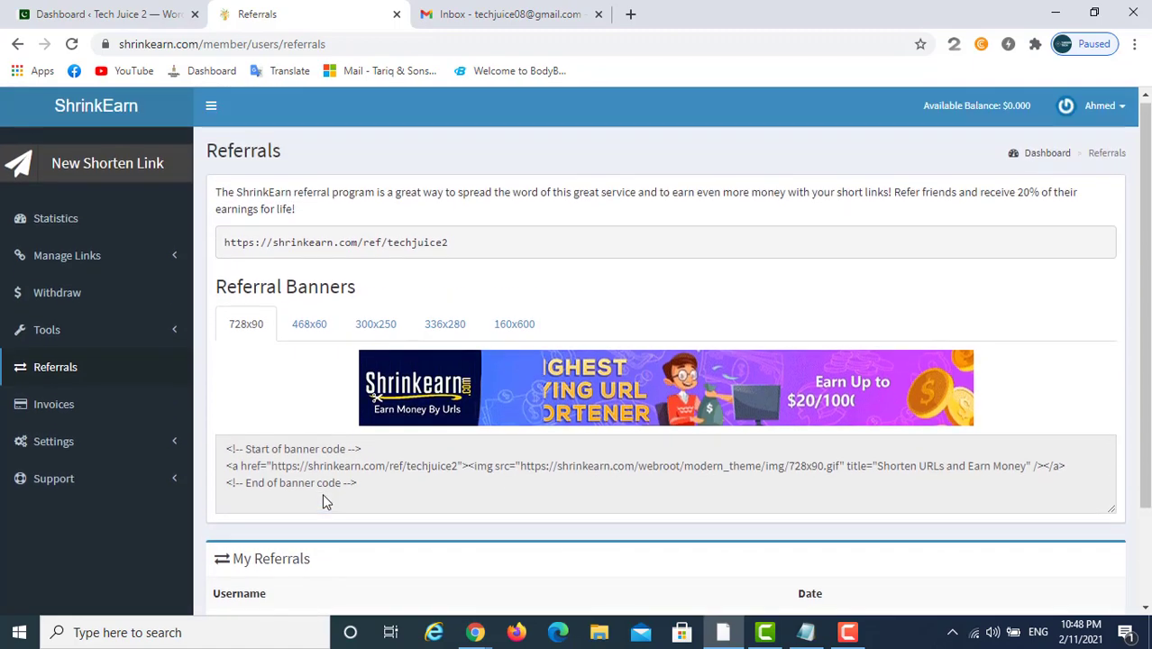
left_click(12, 336)
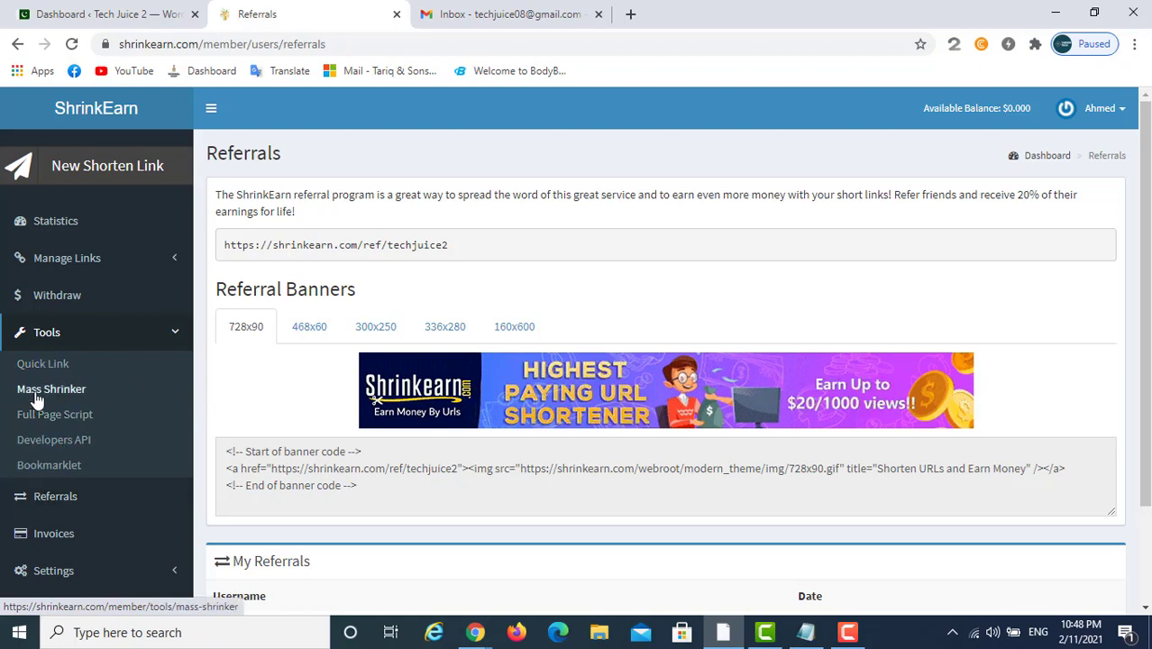
Open Developers API and review the API token, sample GET request and response formats
left_click(41, 443)
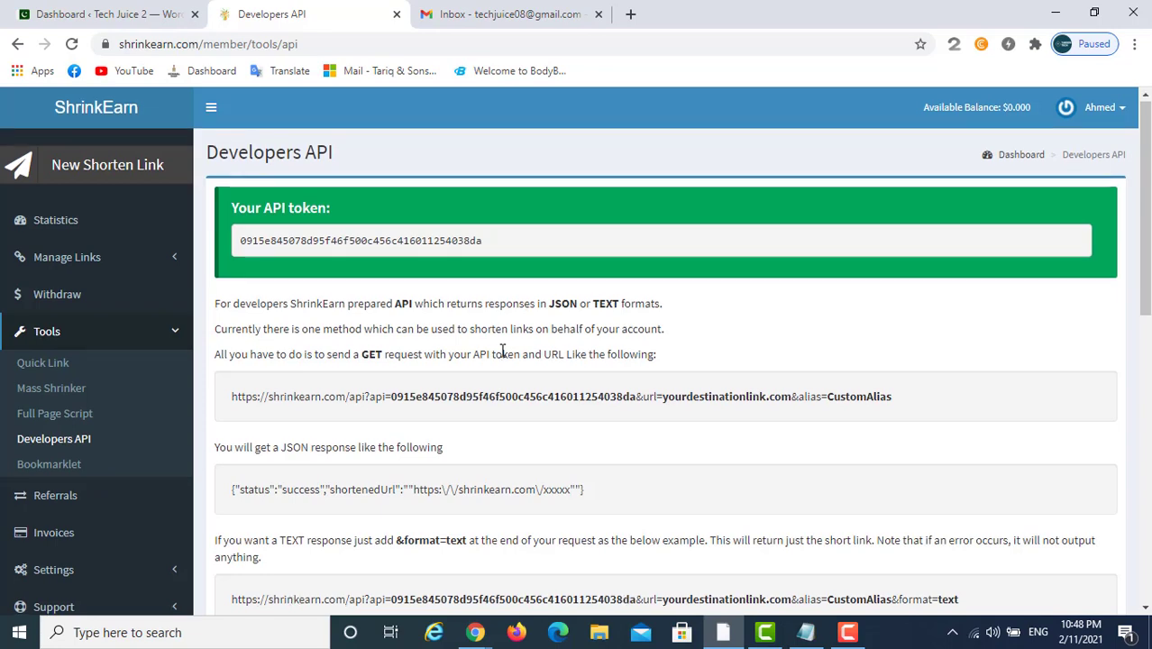
scroll(504, 351, "down", 2)
scroll(351, 441, "down", 3)
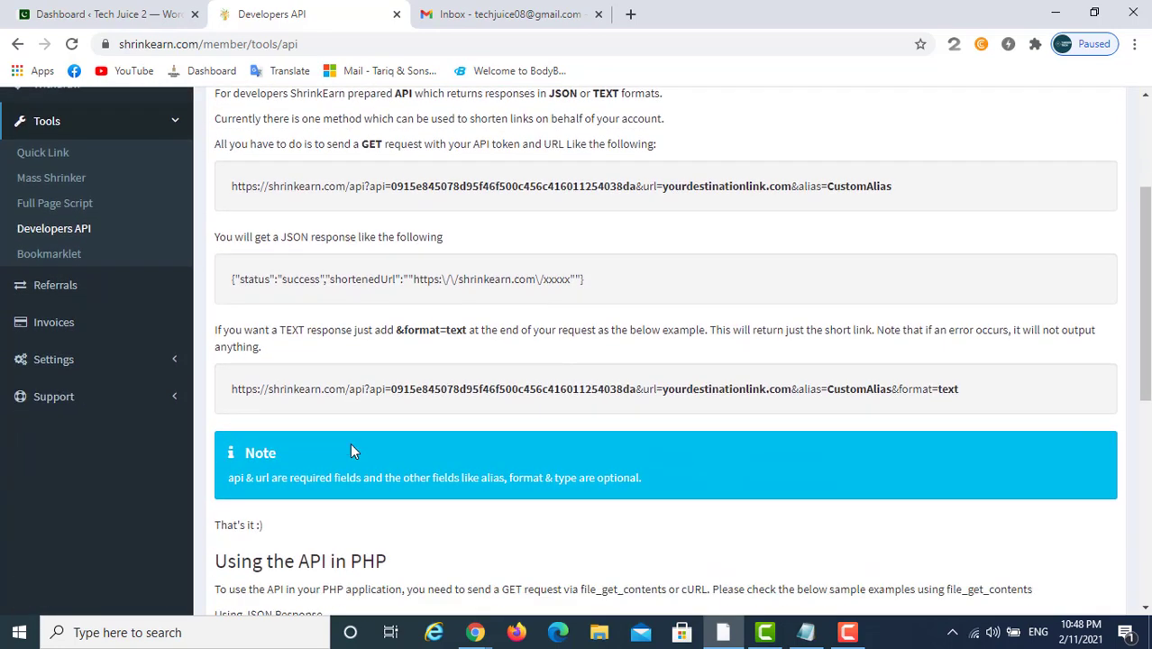
scroll(356, 440, "up", 5)
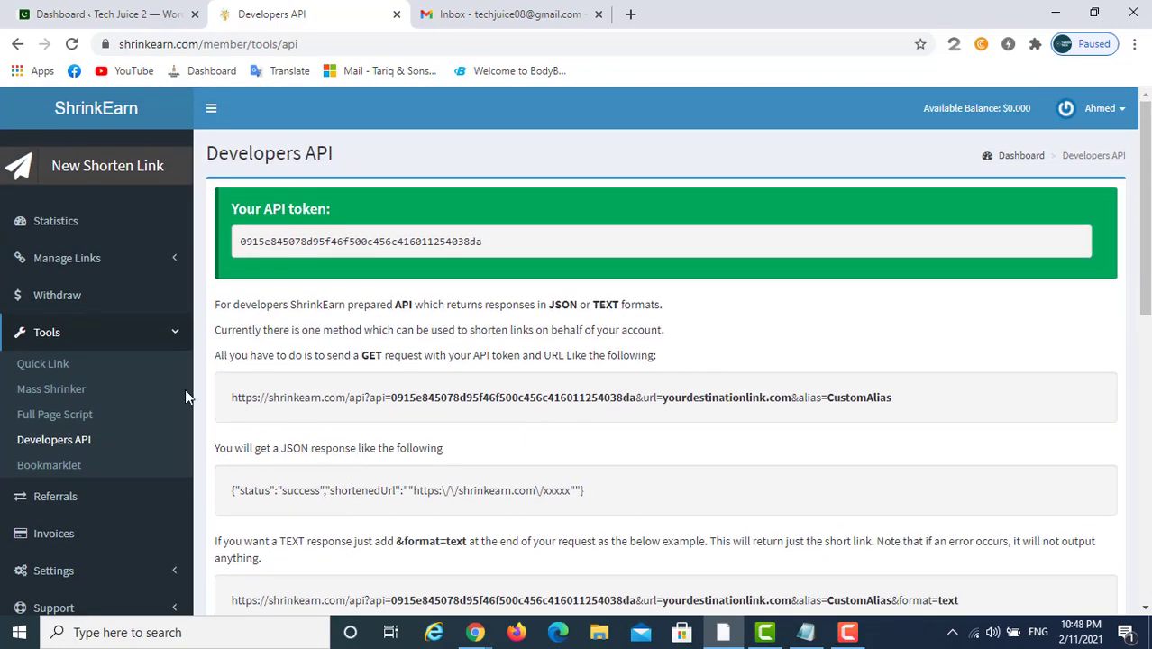
Return to the Dashboard, then open Manage Links > All Links
left_click(25, 223)
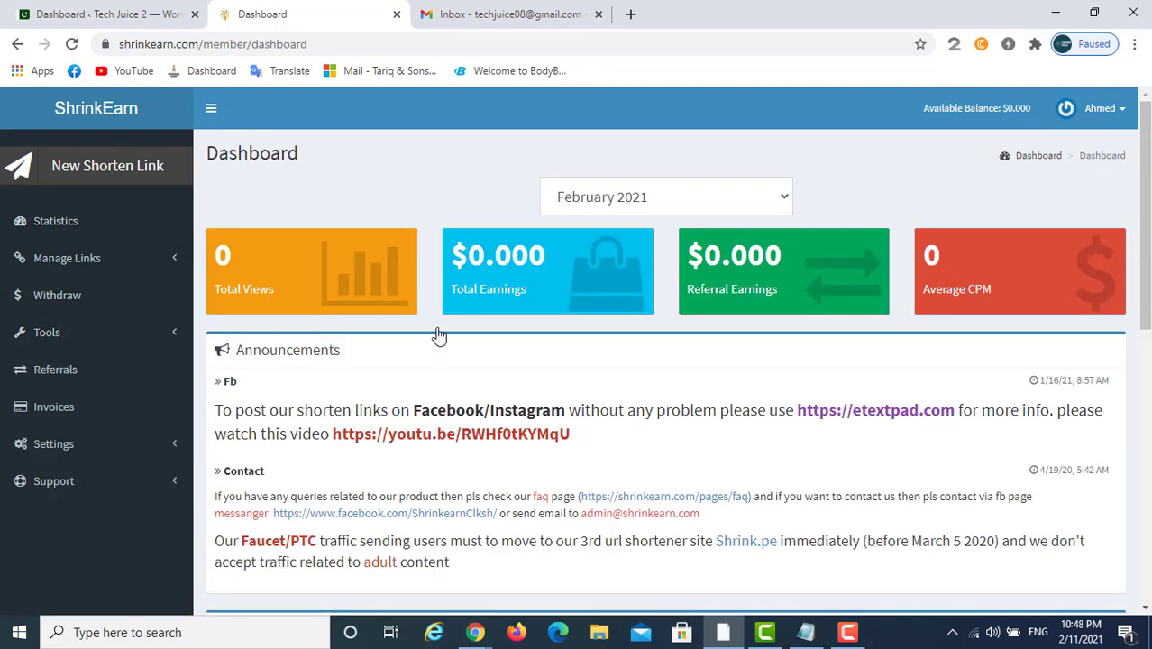
left_click(40, 258)
left_click(41, 290)
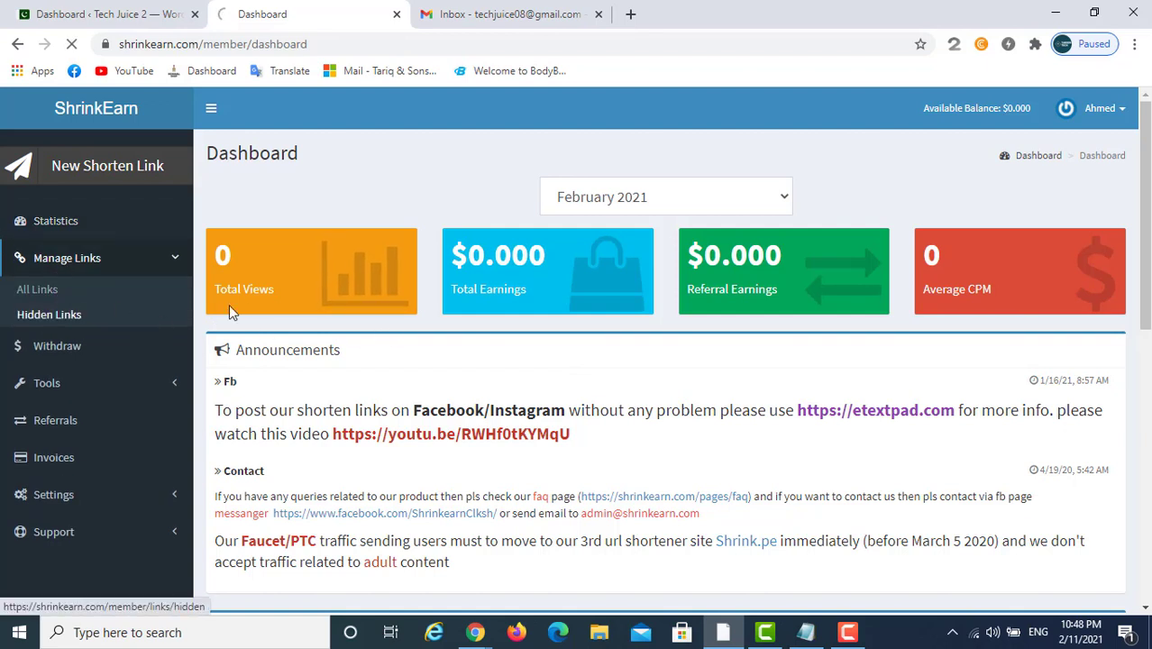